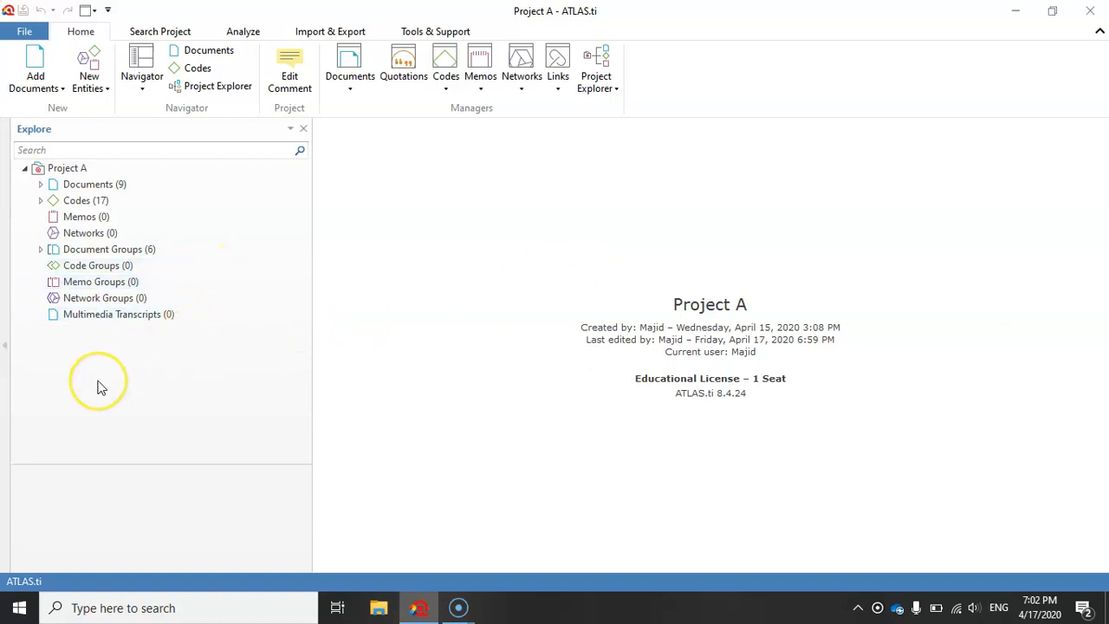
Expand the Documents branch of Project A and look through its audio, text, image, PDF and video files.
{"action": "left_click", "coordinate": [41, 185]}
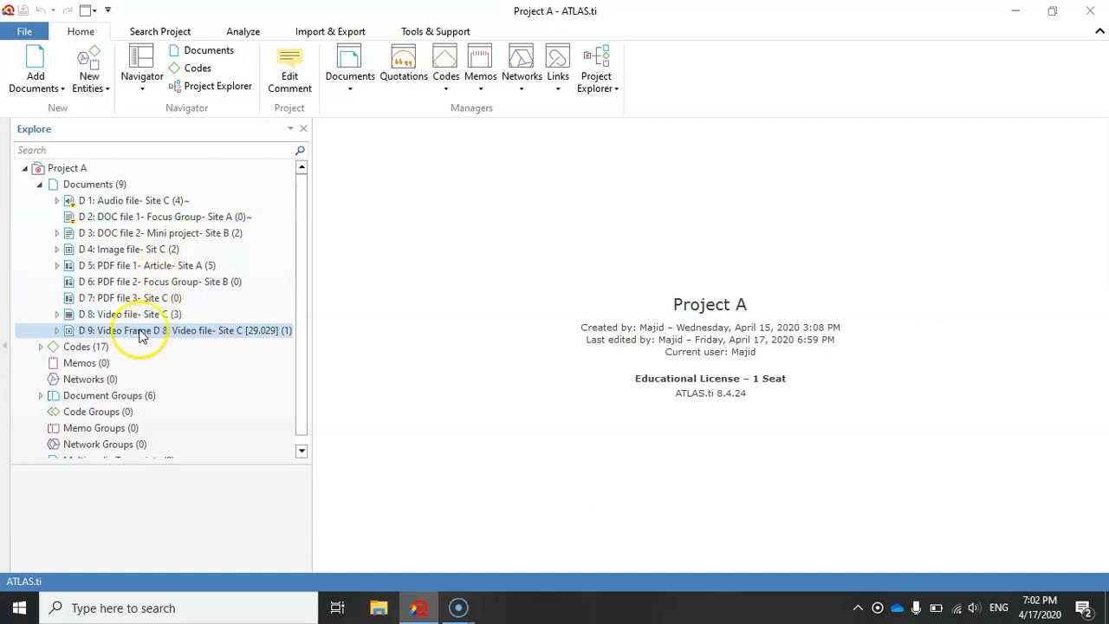
{"action": "left_click", "coordinate": [97, 202]}
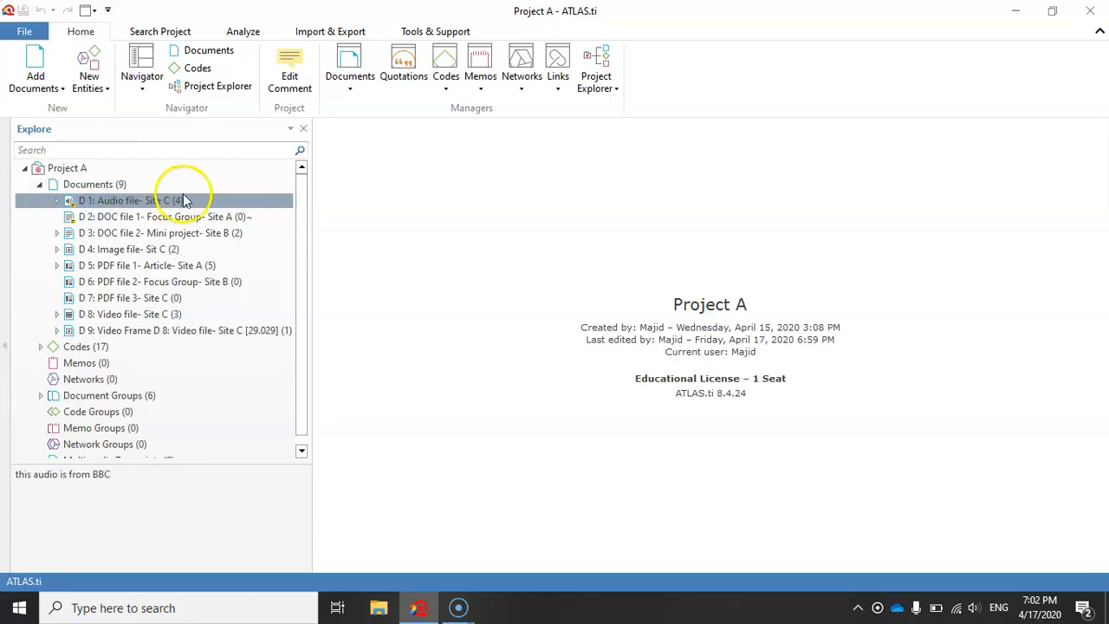
{"action": "left_click", "coordinate": [121, 233]}
{"action": "left_click", "coordinate": [114, 249]}
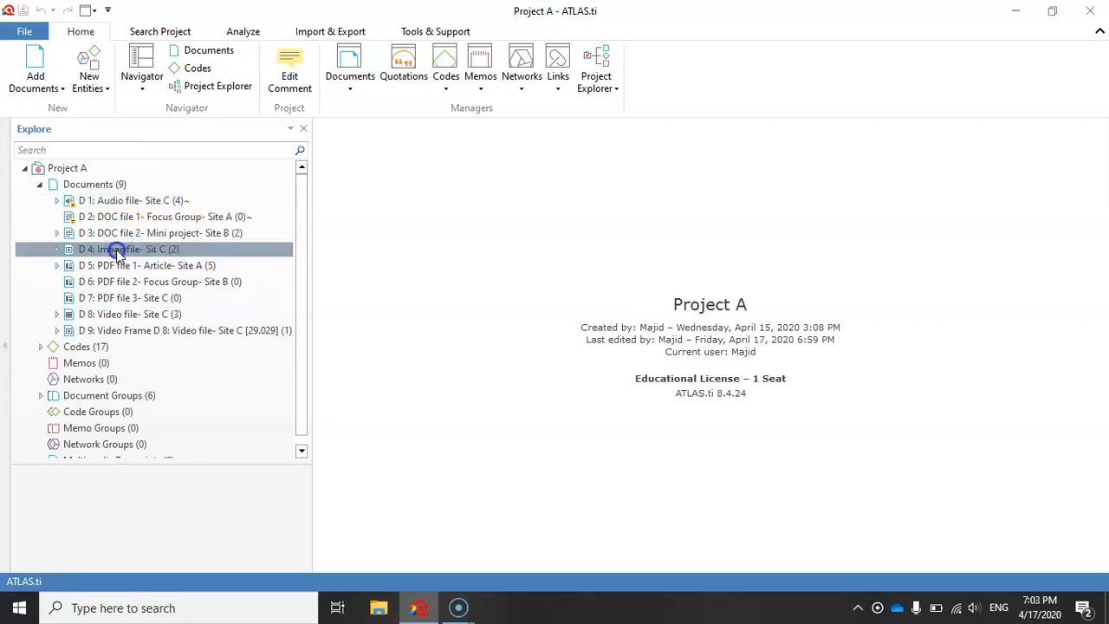
{"action": "left_click", "coordinate": [118, 269]}
{"action": "left_click", "coordinate": [104, 316]}
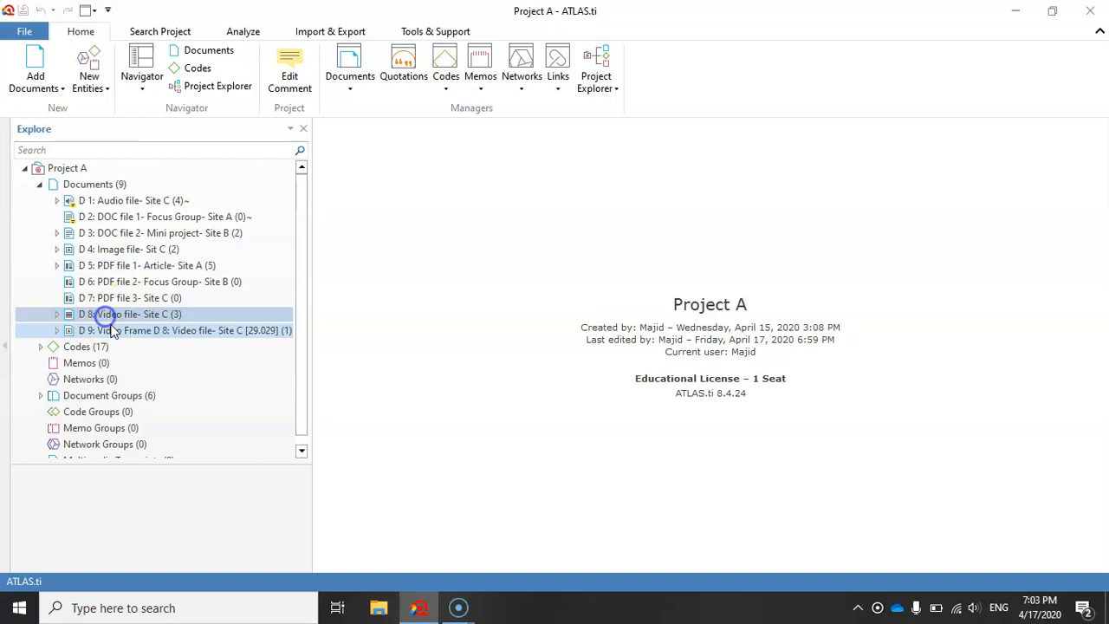
{"action": "left_click", "coordinate": [126, 333]}
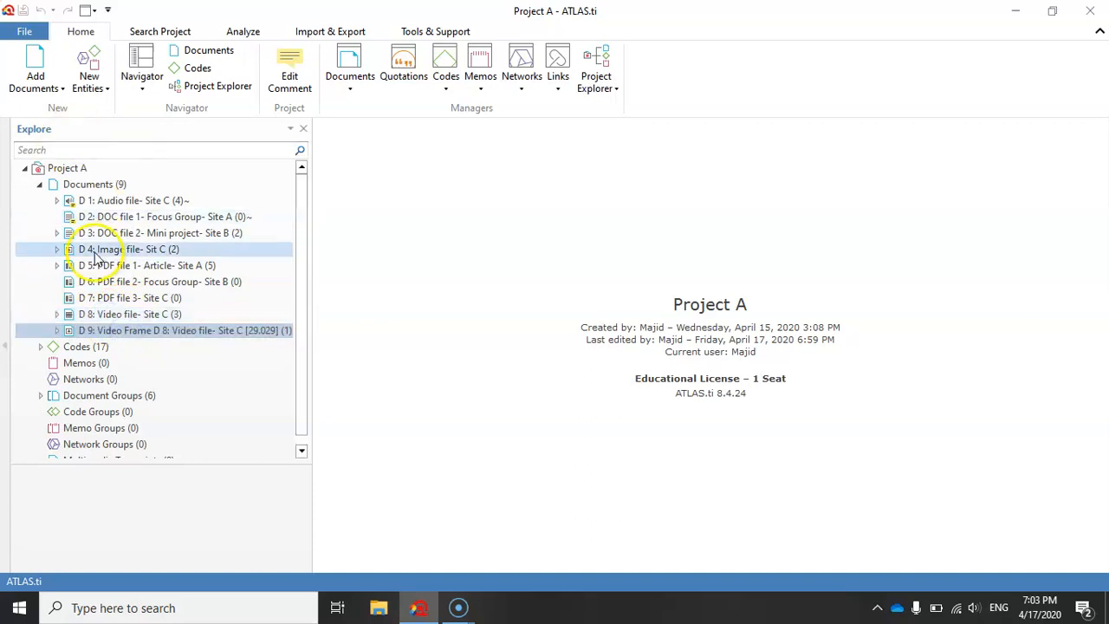
{"action": "left_click", "coordinate": [136, 316], "text": "ctrl"}
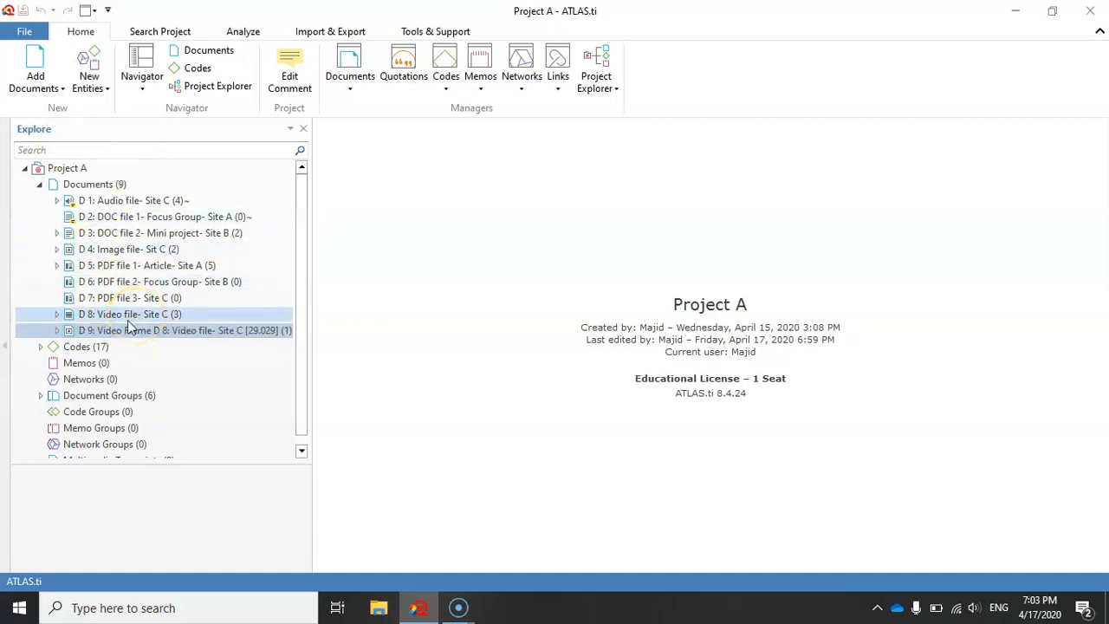
{"action": "left_click", "coordinate": [136, 203], "text": "ctrl"}
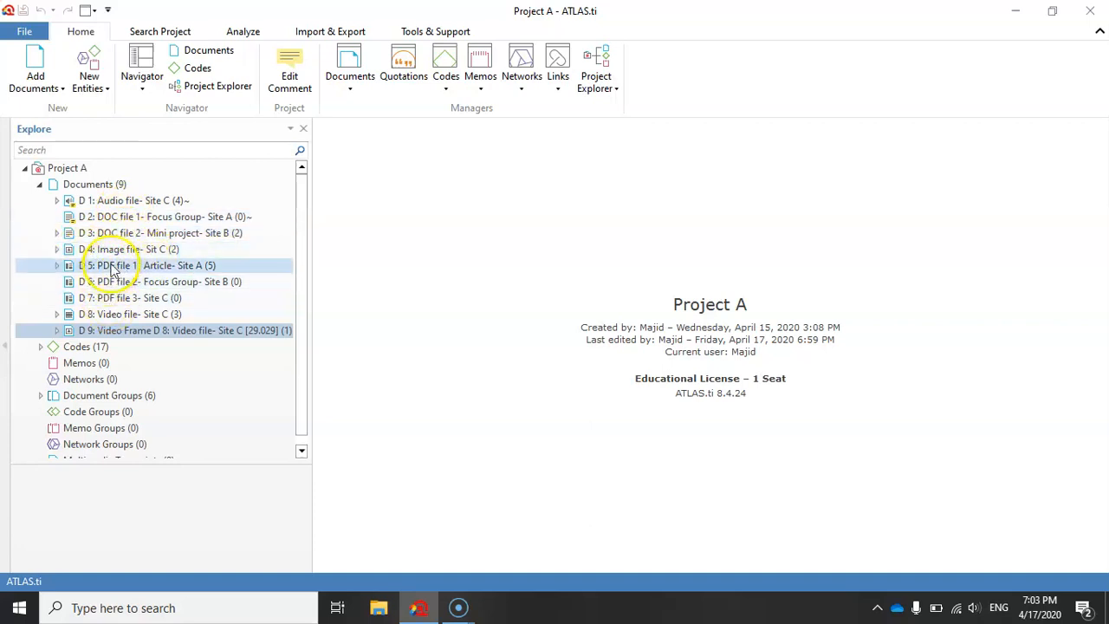
{"action": "left_click", "coordinate": [119, 318]}
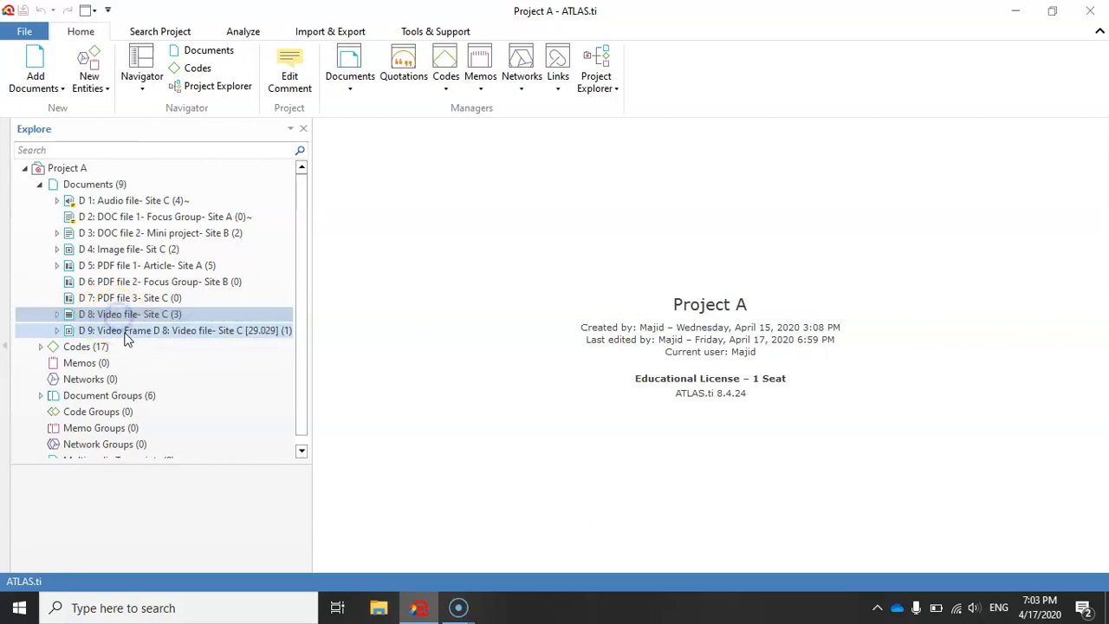
Expand the Codes branch and review the codes from administration down to transformation, checking the numbers beside each code.
{"action": "left_click", "coordinate": [40, 347]}
{"action": "left_click", "coordinate": [256, 298], "text": "shift"}
{"action": "mouse_move", "coordinate": [302, 267]}
{"action": "left_mouse_down"}
{"action": "mouse_move", "coordinate": [300, 357]}
{"action": "mouse_move", "coordinate": [299, 325]}
{"action": "left_mouse_up"}
{"action": "left_click", "coordinate": [153, 196]}
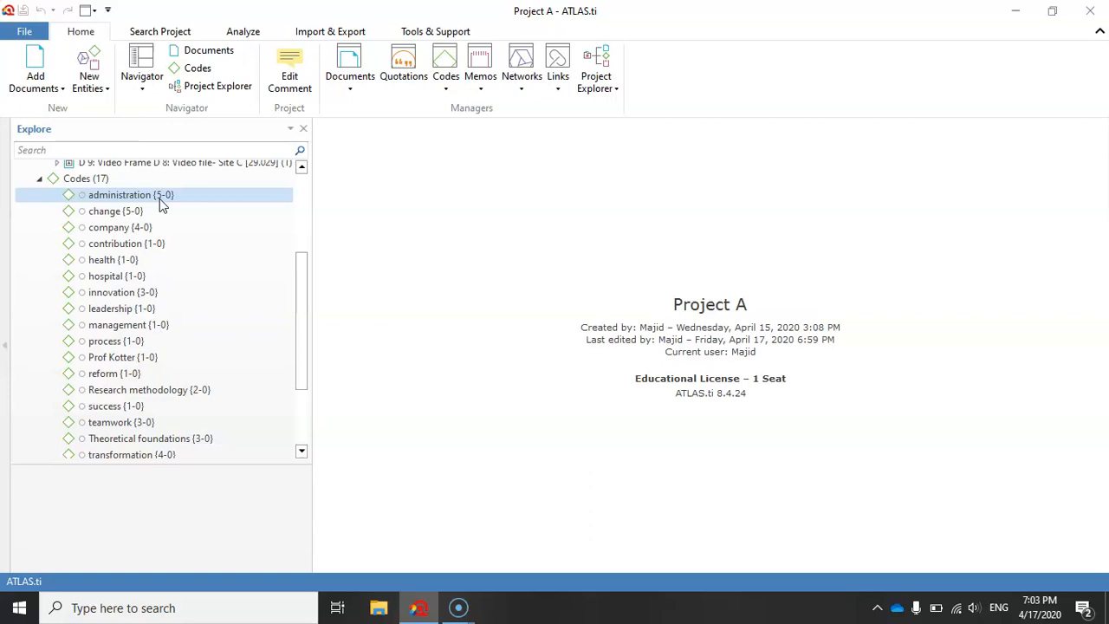
{"action": "left_click_drag", "start_coordinate": [160, 199], "coordinate": [169, 279]}
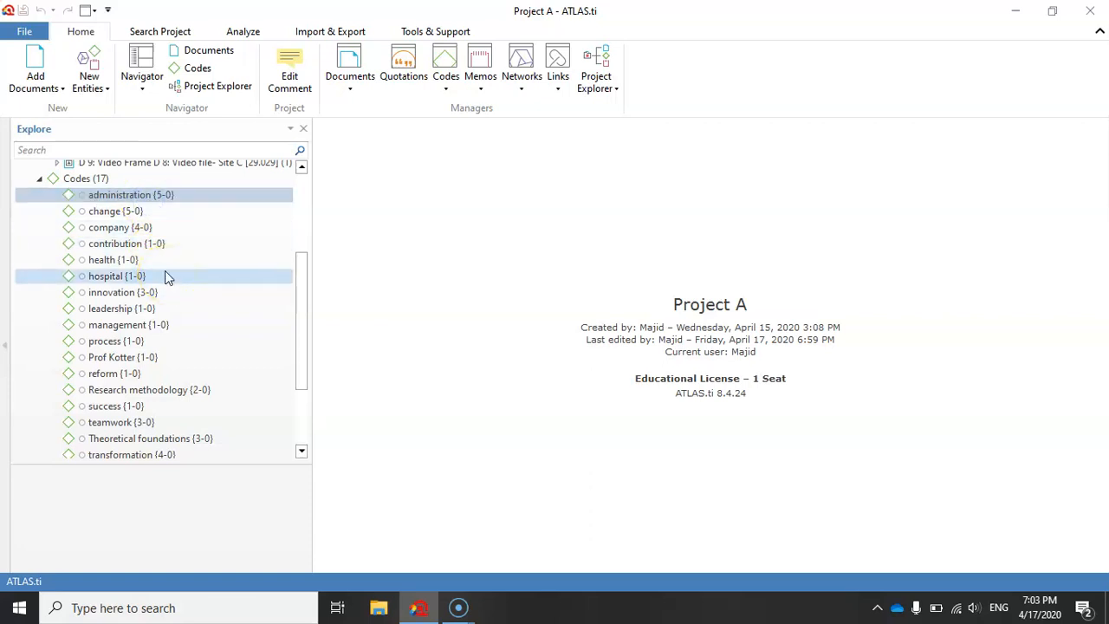
{"action": "left_click", "coordinate": [122, 211]}
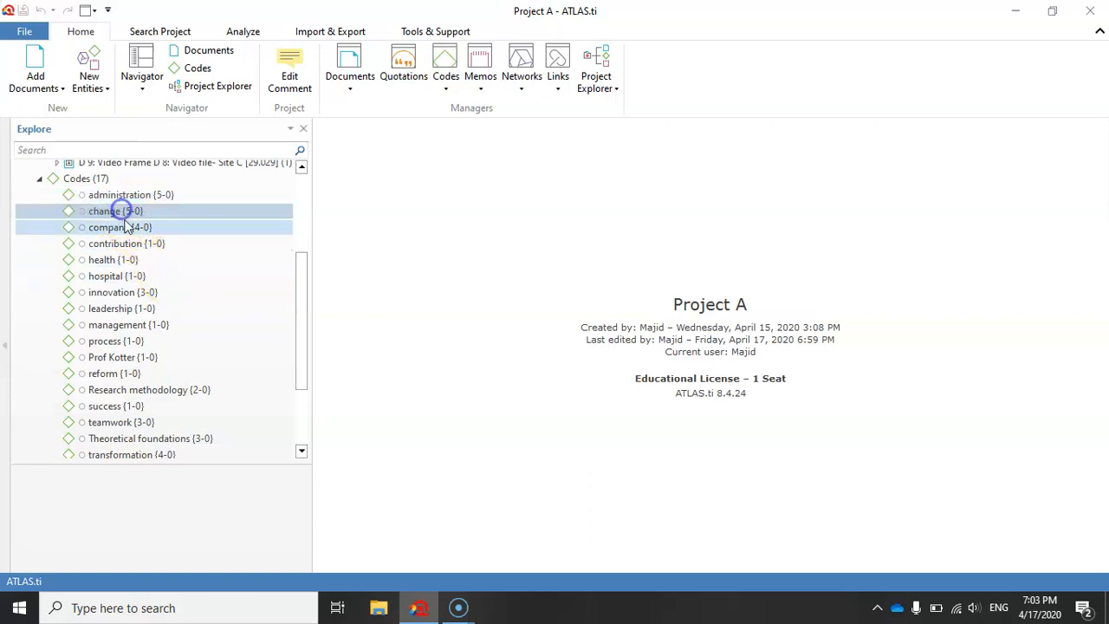
{"action": "left_click", "coordinate": [130, 227]}
{"action": "left_click", "coordinate": [130, 244]}
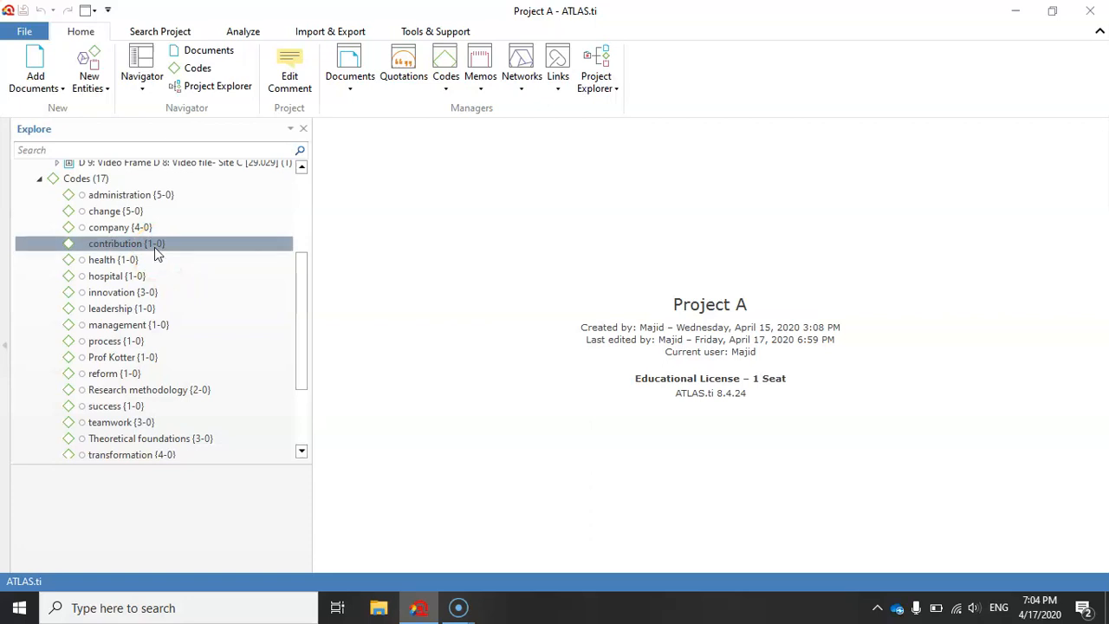
{"action": "mouse_move", "coordinate": [154, 247]}
{"action": "left_mouse_down"}
{"action": "mouse_move", "coordinate": [136, 199]}
{"action": "mouse_move", "coordinate": [113, 287]}
{"action": "mouse_move", "coordinate": [124, 251]}
{"action": "left_mouse_up"}
{"action": "mouse_move", "coordinate": [120, 248]}
{"action": "left_mouse_down"}
{"action": "mouse_move", "coordinate": [97, 254]}
{"action": "mouse_move", "coordinate": [166, 245]}
{"action": "mouse_move", "coordinate": [116, 217]}
{"action": "mouse_move", "coordinate": [169, 201]}
{"action": "mouse_move", "coordinate": [139, 216]}
{"action": "mouse_move", "coordinate": [163, 249]}
{"action": "mouse_move", "coordinate": [136, 278]}
{"action": "mouse_move", "coordinate": [165, 338]}
{"action": "mouse_move", "coordinate": [148, 376]}
{"action": "mouse_move", "coordinate": [162, 408]}
{"action": "mouse_move", "coordinate": [146, 425]}
{"action": "mouse_move", "coordinate": [167, 462]}
{"action": "left_mouse_up"}
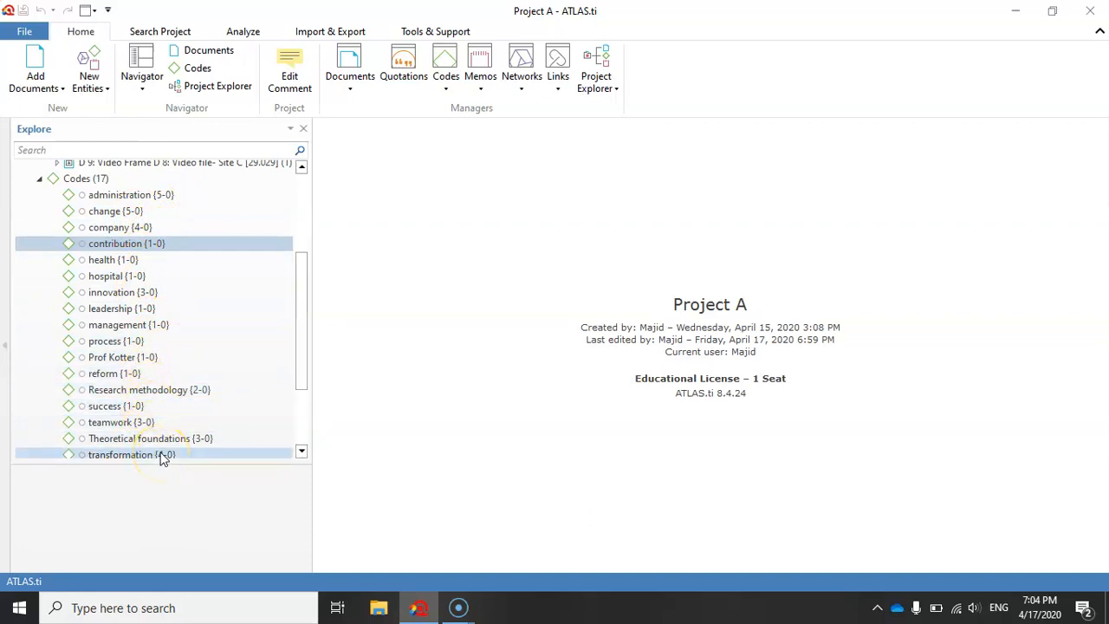
{"action": "mouse_move", "coordinate": [184, 456]}
{"action": "left_mouse_down"}
{"action": "mouse_move", "coordinate": [192, 445]}
{"action": "mouse_move", "coordinate": [169, 424]}
{"action": "mouse_move", "coordinate": [176, 398]}
{"action": "mouse_move", "coordinate": [153, 324]}
{"action": "mouse_move", "coordinate": [306, 280]}
{"action": "mouse_move", "coordinate": [153, 297]}
{"action": "mouse_move", "coordinate": [110, 270]}
{"action": "mouse_move", "coordinate": [104, 340]}
{"action": "mouse_move", "coordinate": [117, 270]}
{"action": "mouse_move", "coordinate": [147, 249]}
{"action": "left_mouse_up"}
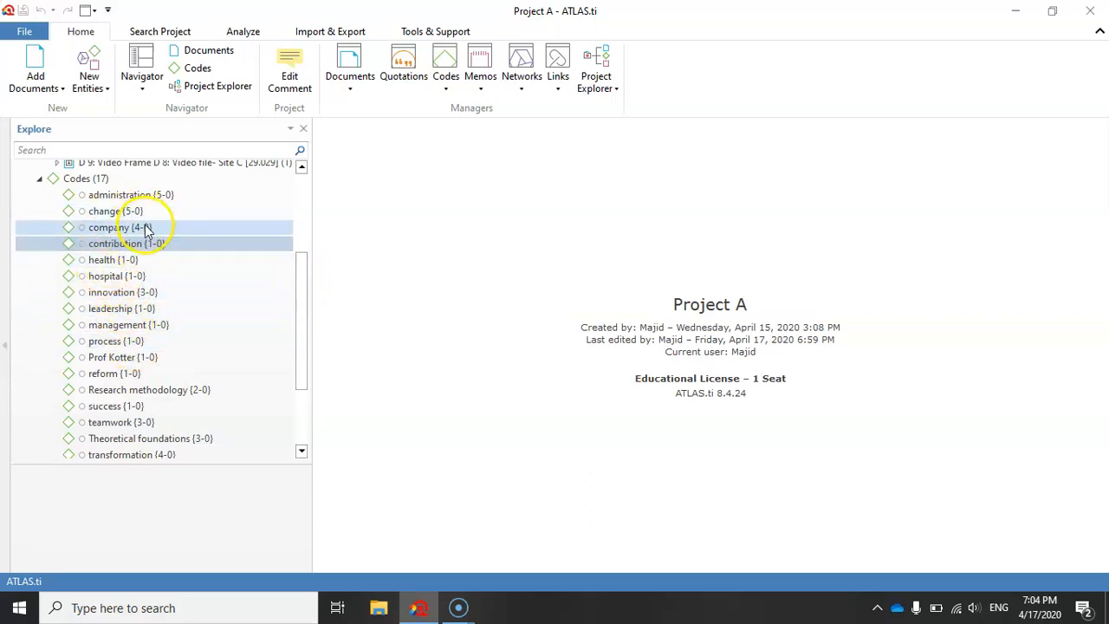
List the quotations linked to the company code, widen the ID column to read their numbers, and close the list.
{"action": "double_click", "coordinate": [111, 229]}
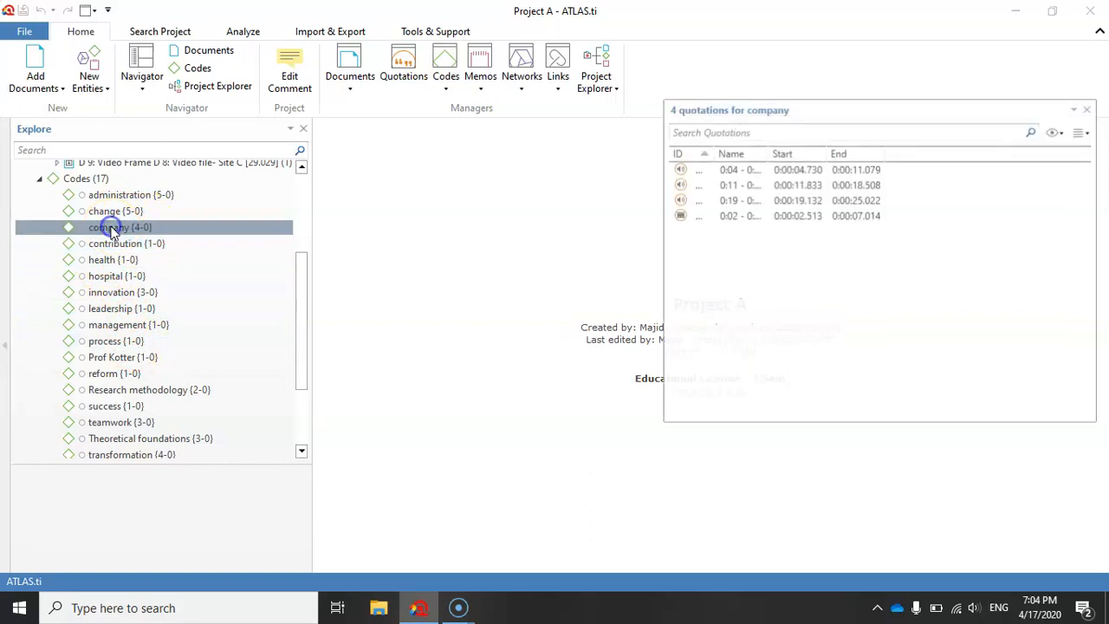
{"action": "left_click_drag", "start_coordinate": [715, 154], "coordinate": [820, 153]}
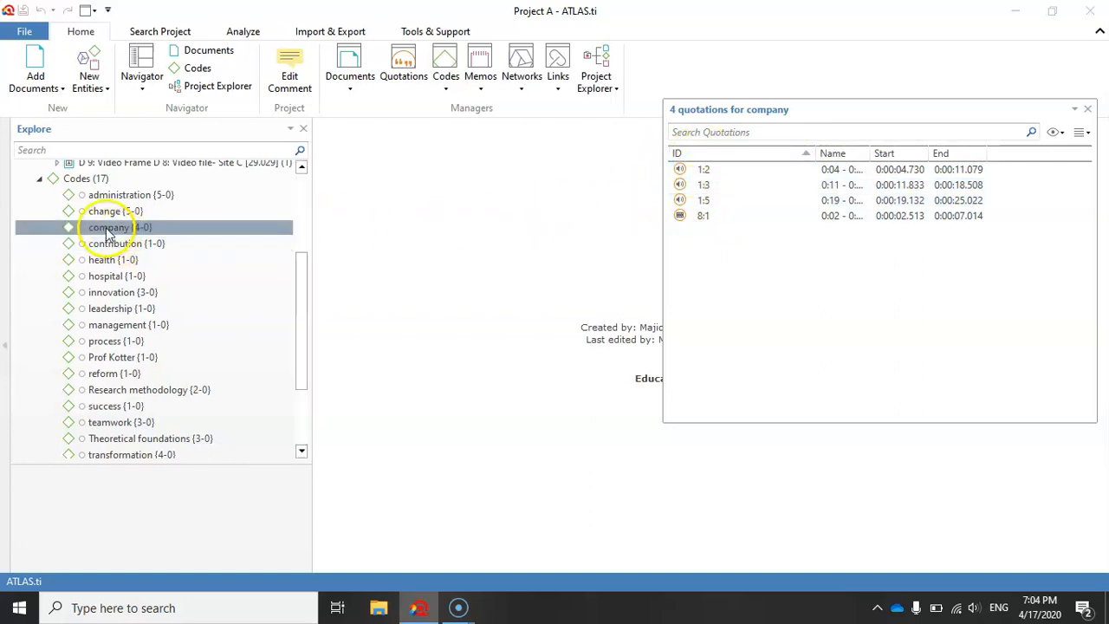
{"action": "left_click", "coordinate": [706, 223]}
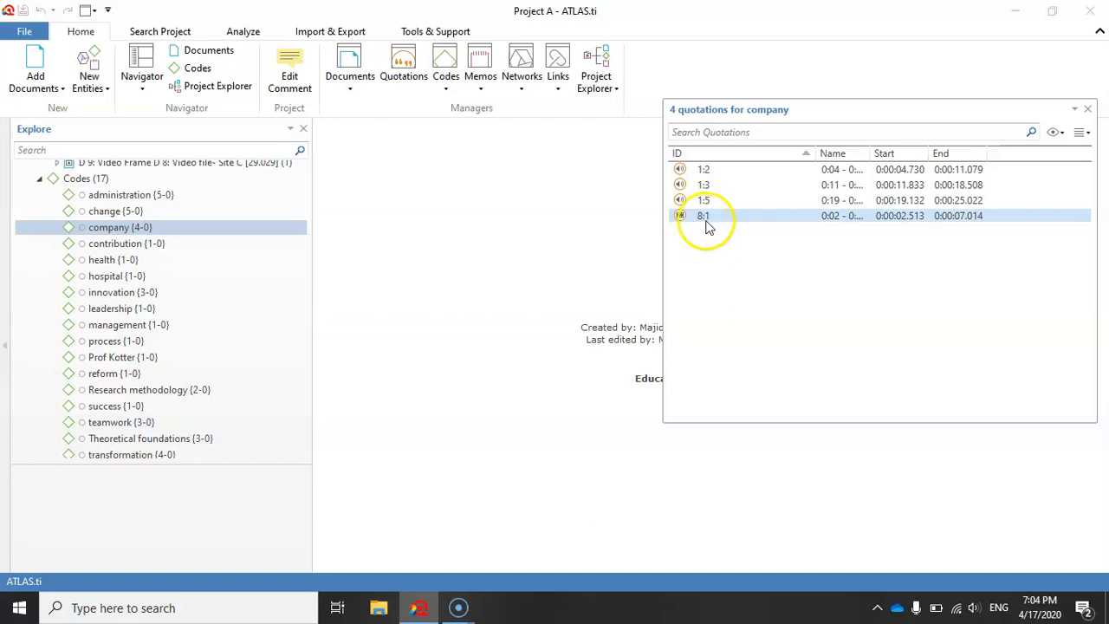
{"action": "left_click", "coordinate": [139, 228]}
{"action": "left_click", "coordinate": [711, 217]}
{"action": "left_click", "coordinate": [541, 227]}
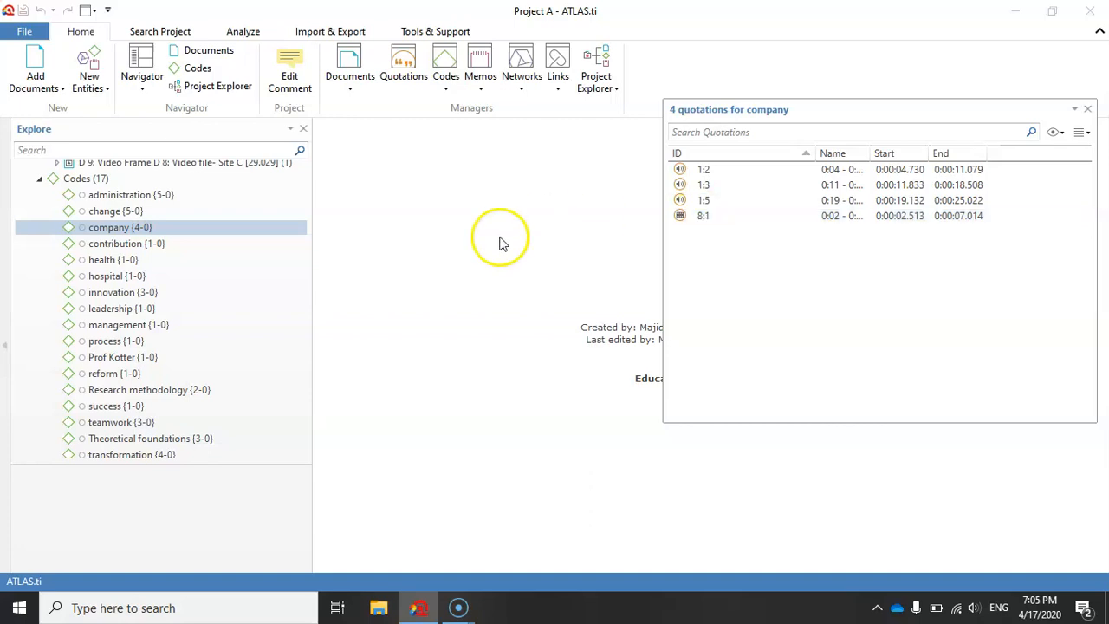
{"action": "left_click", "coordinate": [1088, 109]}
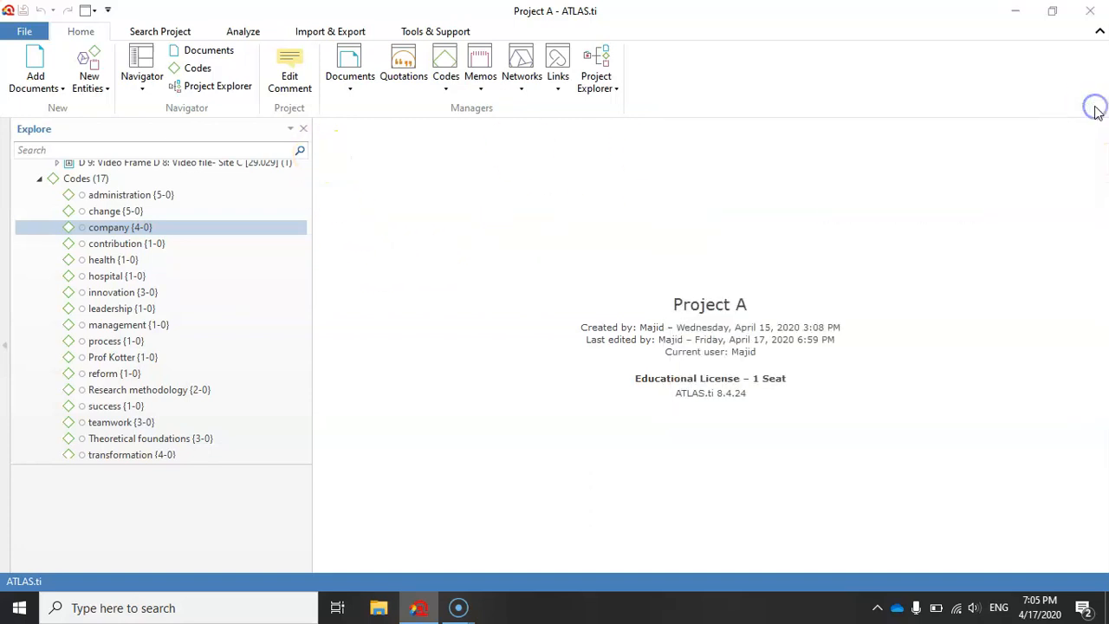
Expand the Document Groups branch and its multimedia group to view the member documents.
{"action": "scroll", "coordinate": [242, 390], "scroll_direction": "down", "scroll_amount": 3}
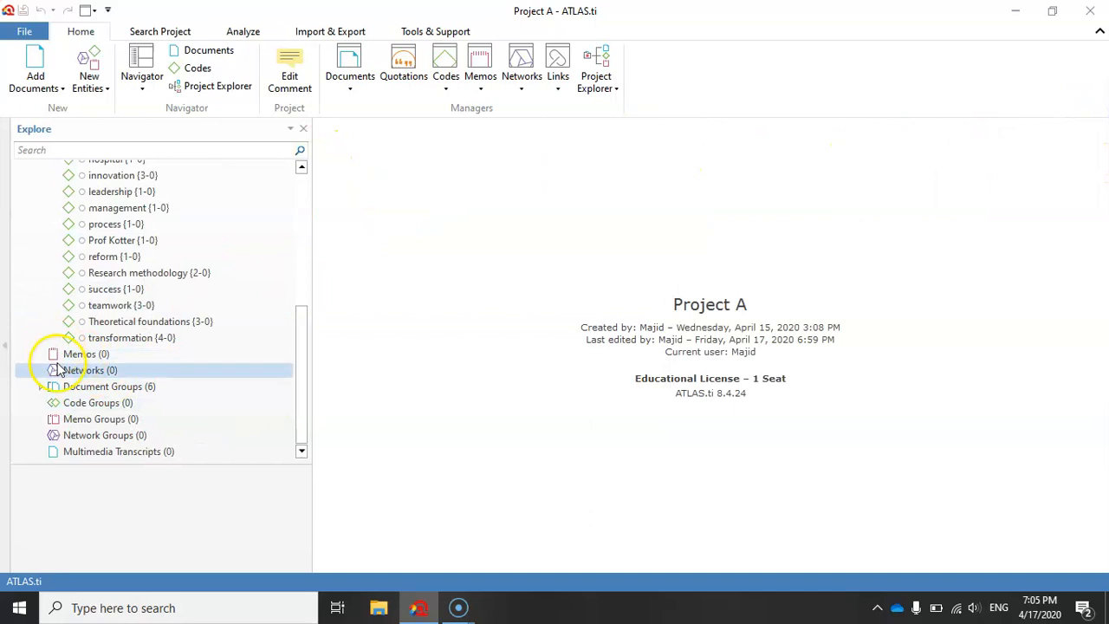
{"action": "left_click", "coordinate": [39, 386]}
{"action": "left_click_drag", "start_coordinate": [297, 354], "coordinate": [297, 408]}
{"action": "left_click", "coordinate": [74, 305]}
{"action": "left_click", "coordinate": [97, 308]}
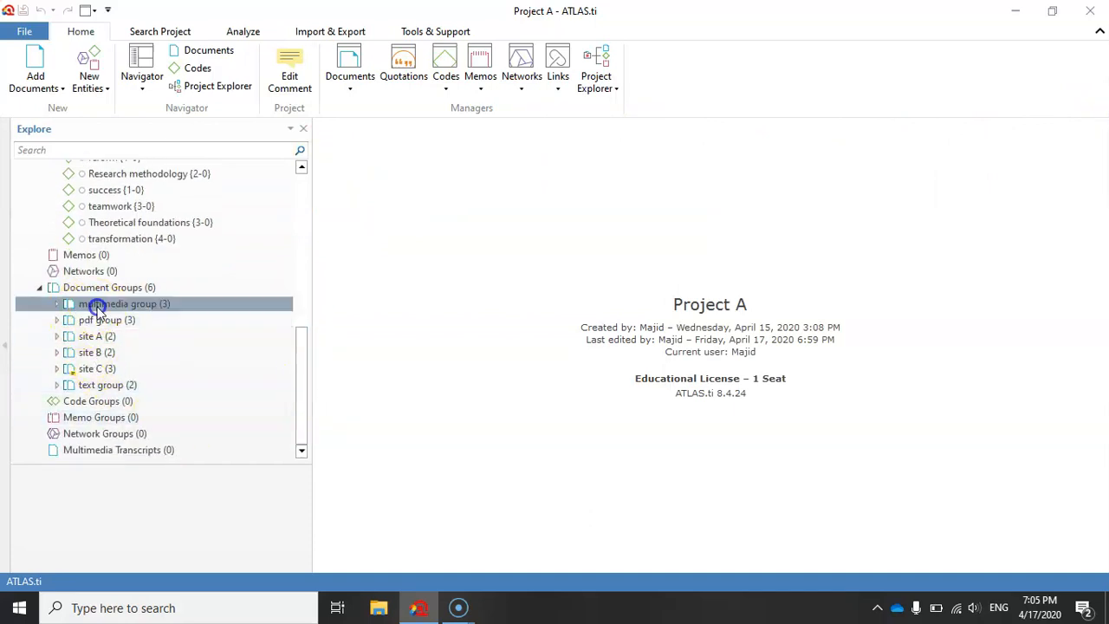
{"action": "left_click", "coordinate": [145, 309]}
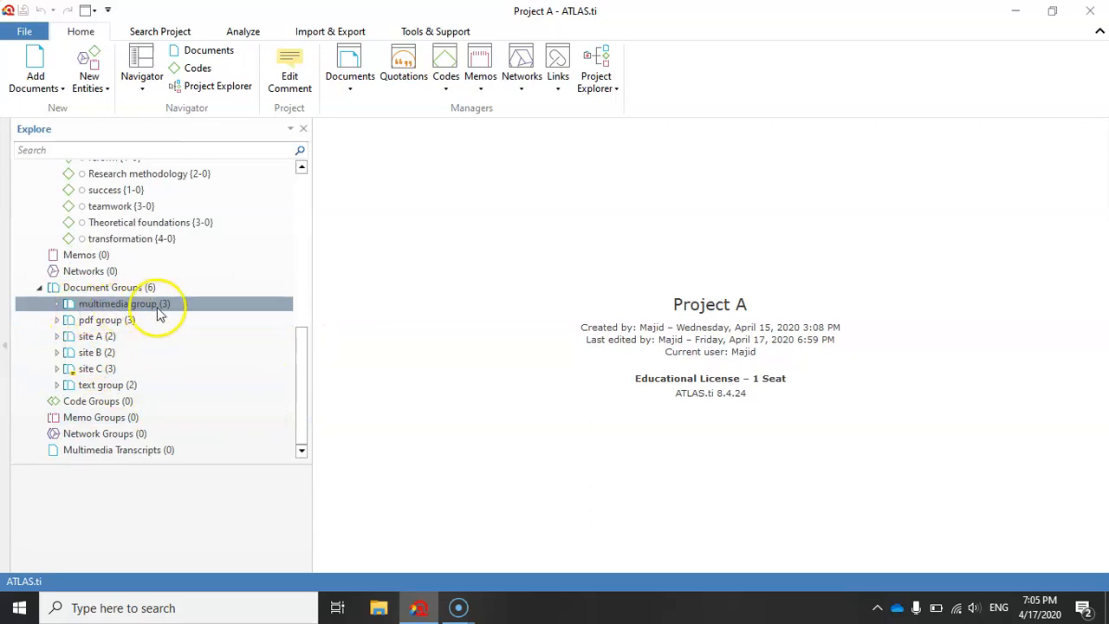
{"action": "left_click", "coordinate": [56, 304]}
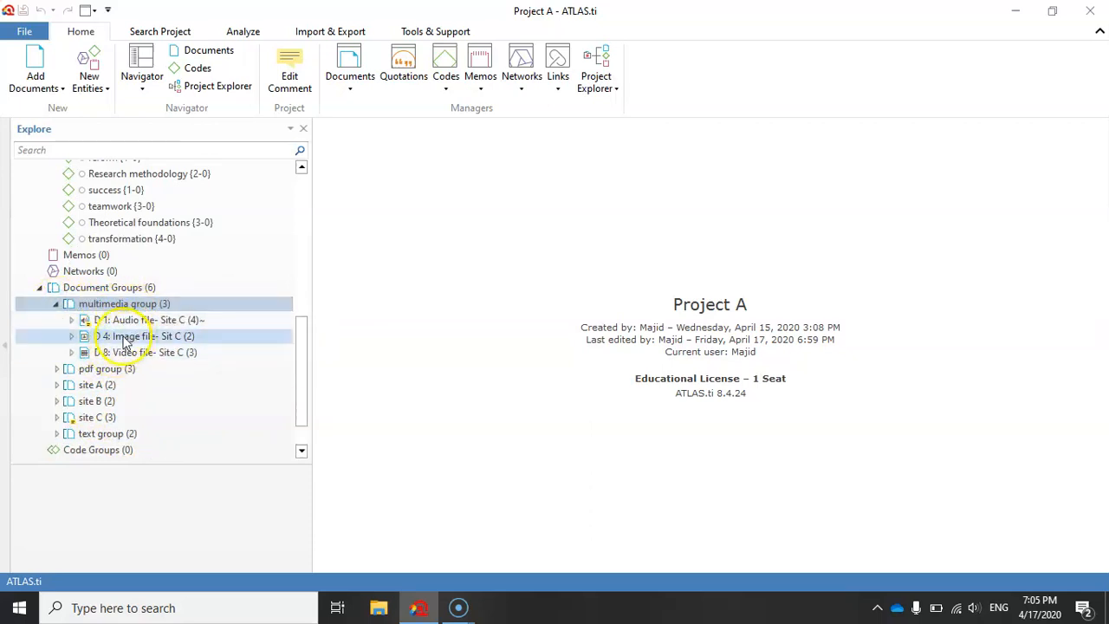
Expand the pdf group to view its documents and look over the site A, site B, site C and text groups.
{"action": "left_click", "coordinate": [93, 371]}
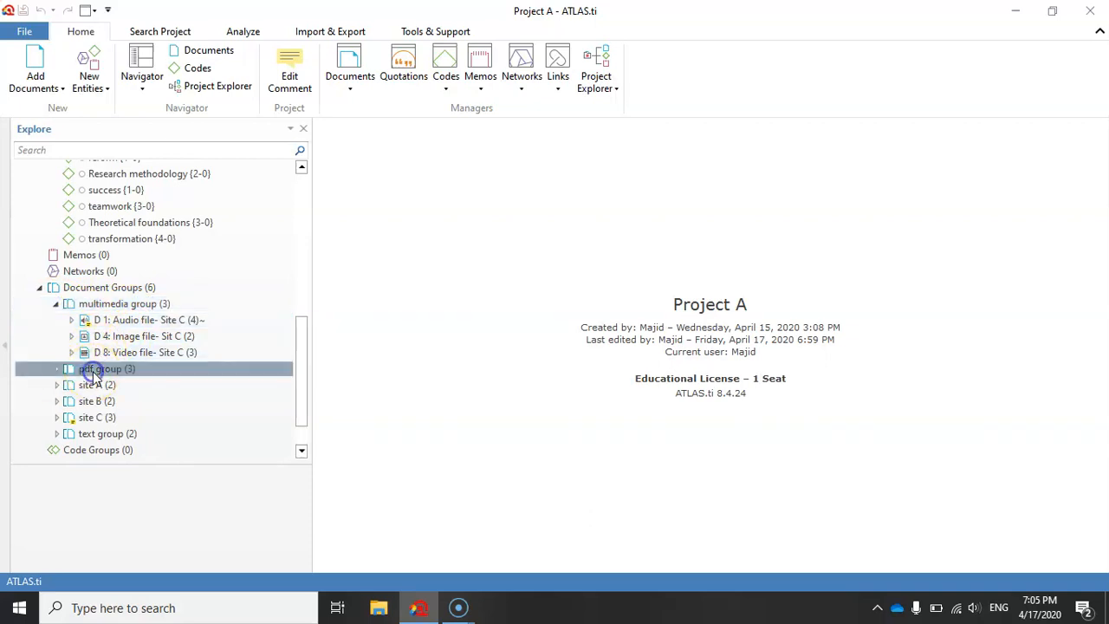
{"action": "left_click", "coordinate": [56, 369]}
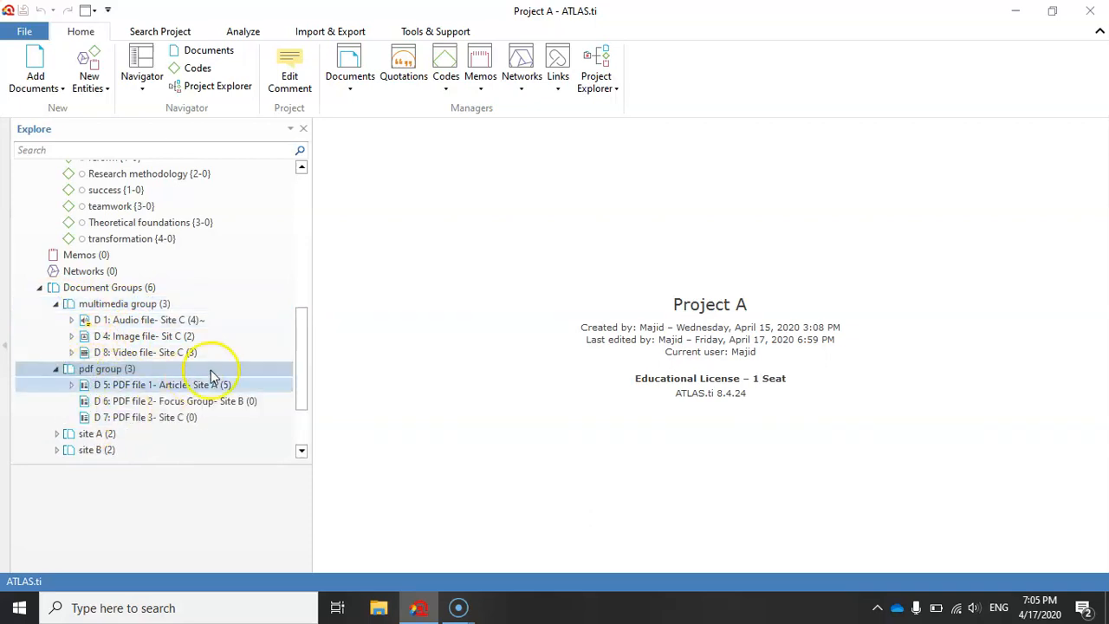
{"action": "left_click_drag", "start_coordinate": [300, 356], "coordinate": [298, 390]}
{"action": "left_click", "coordinate": [76, 338]}
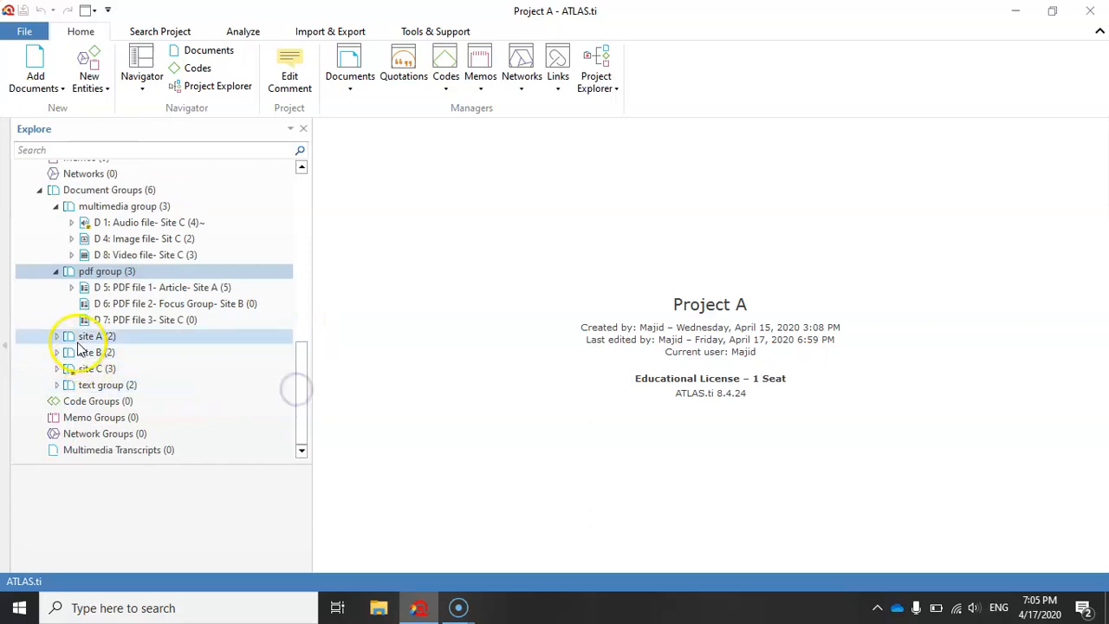
{"action": "left_click", "coordinate": [91, 353]}
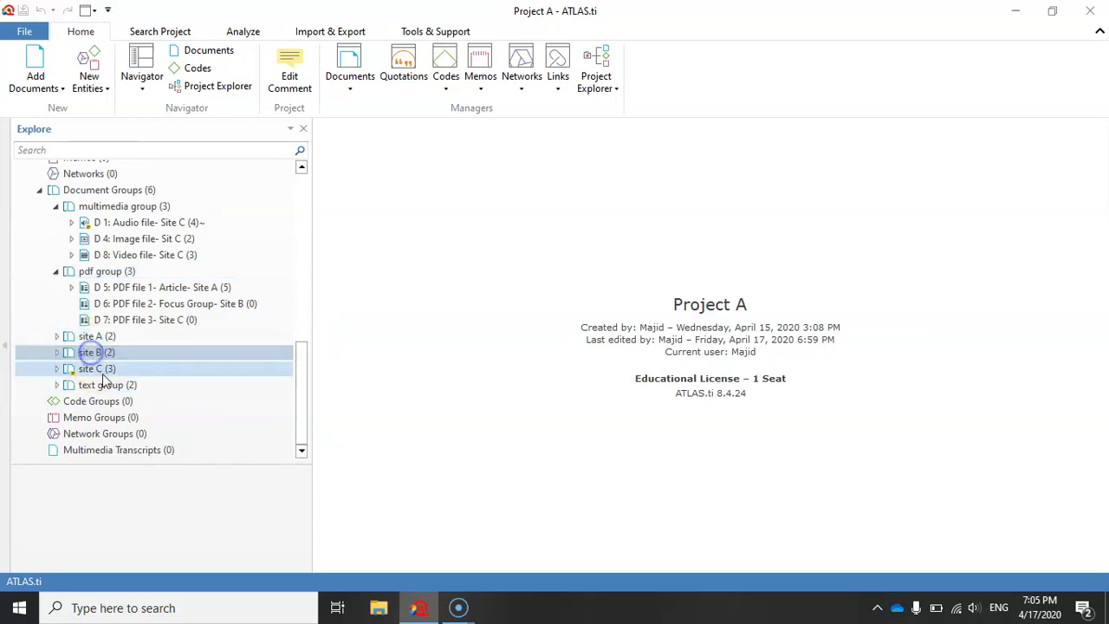
{"action": "left_click", "coordinate": [96, 370]}
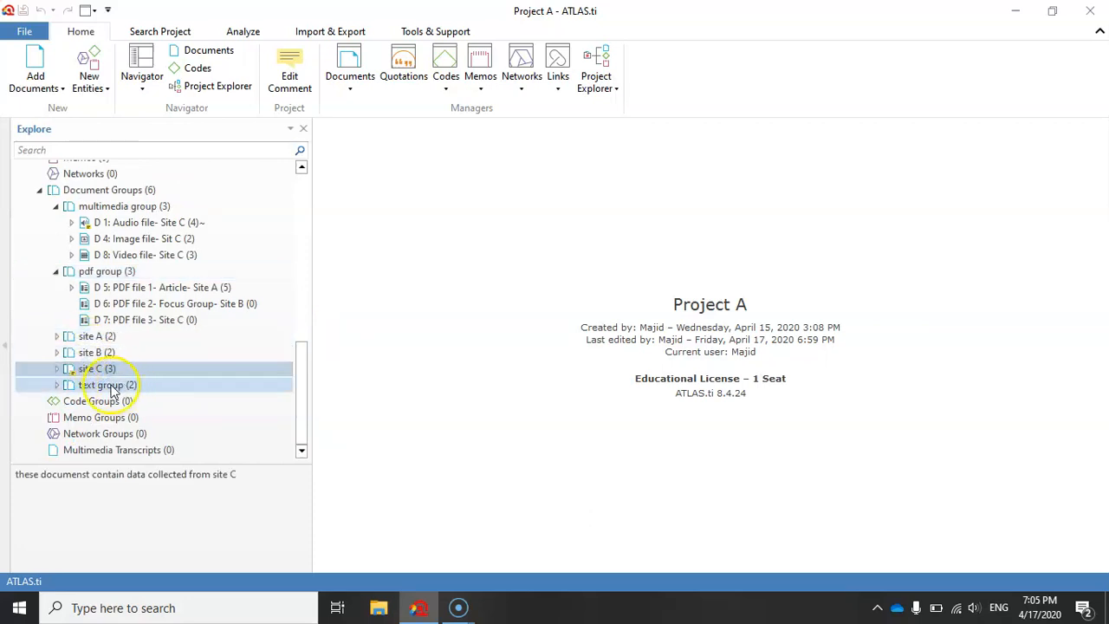
{"action": "left_click", "coordinate": [106, 386]}
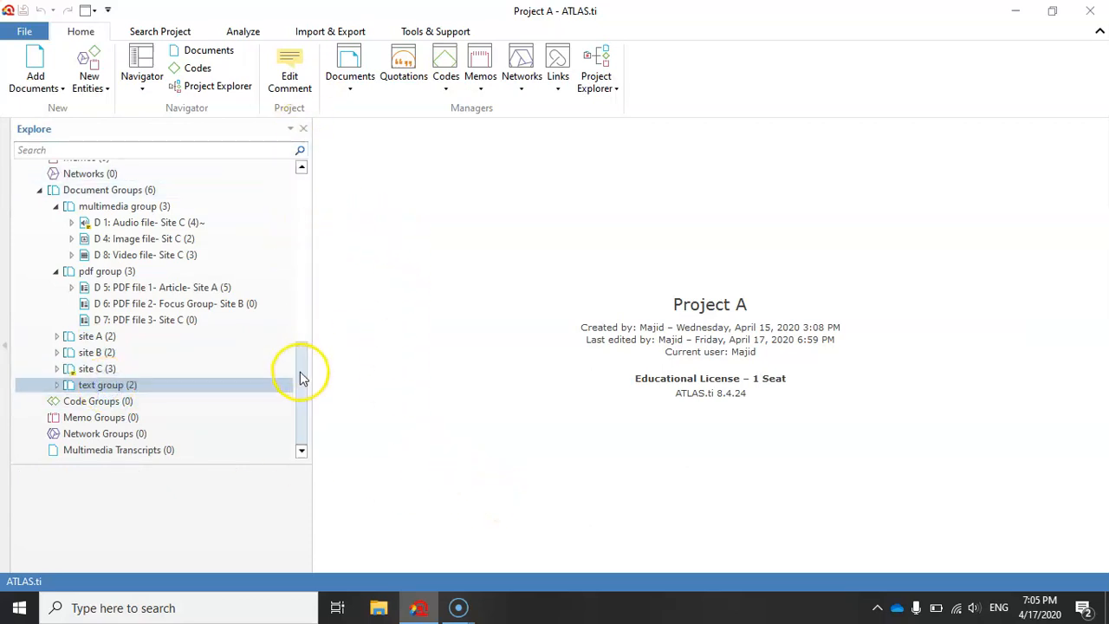
Open the Document Manager, then narrow its document groups pane and enlarge the preview area below the document list.
{"action": "left_click_drag", "start_coordinate": [301, 378], "coordinate": [297, 189]}
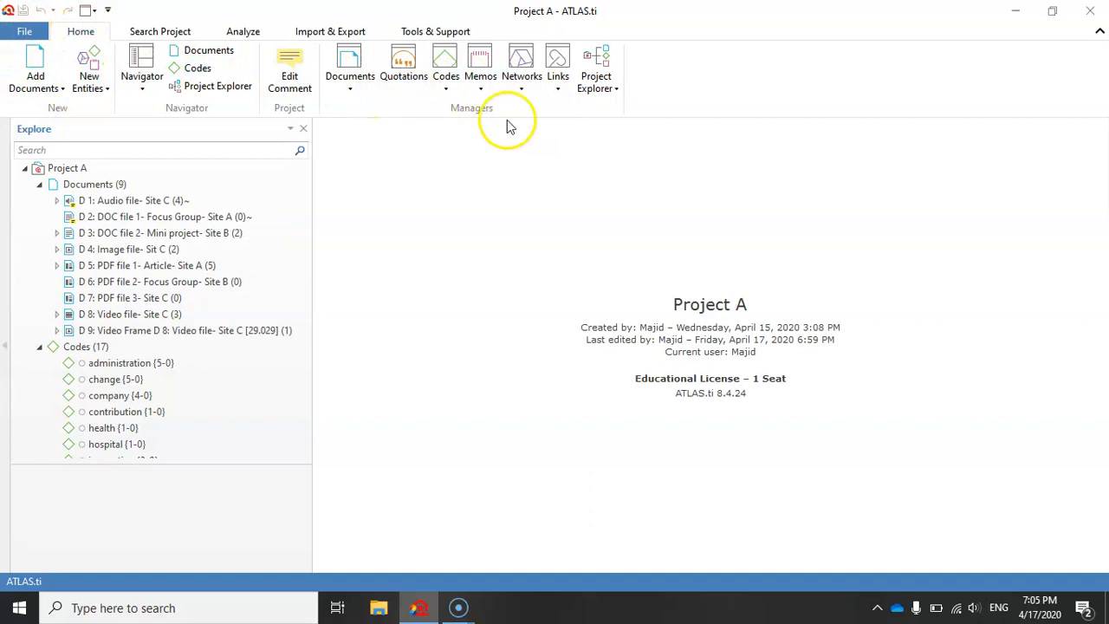
{"action": "left_click", "coordinate": [350, 59]}
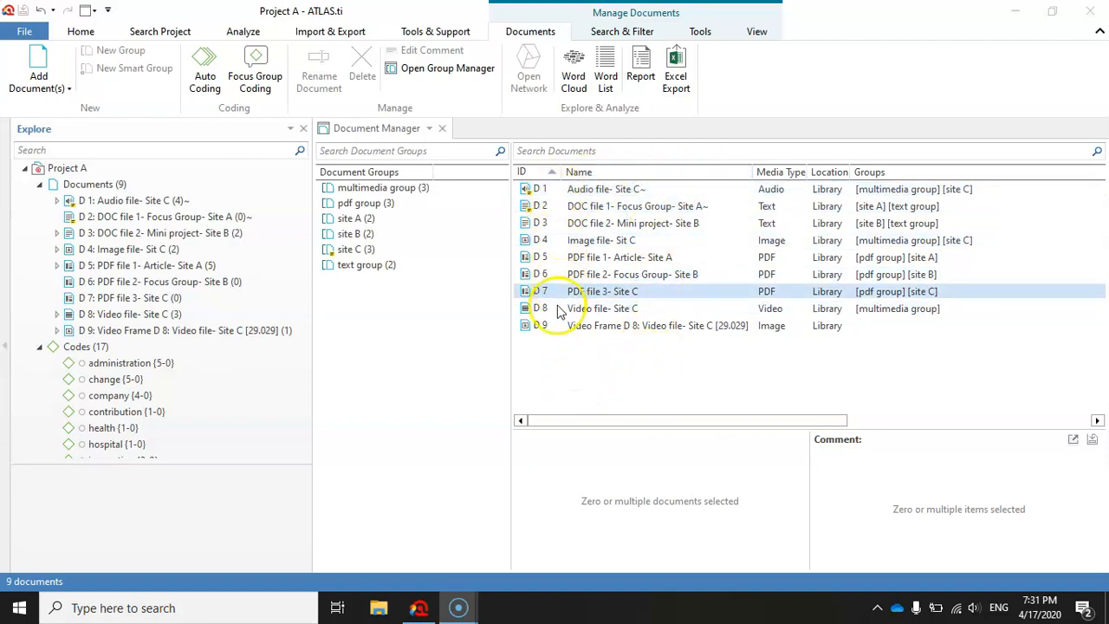
{"action": "left_click_drag", "start_coordinate": [554, 425], "coordinate": [442, 379]}
Preview the PDF file 3, PDF file 2, PDF file 1 and Image file documents in the Document Manager.
{"action": "left_click", "coordinate": [520, 292]}
{"action": "left_click", "coordinate": [529, 275]}
{"action": "left_click", "coordinate": [529, 257]}
{"action": "left_click", "coordinate": [533, 240]}
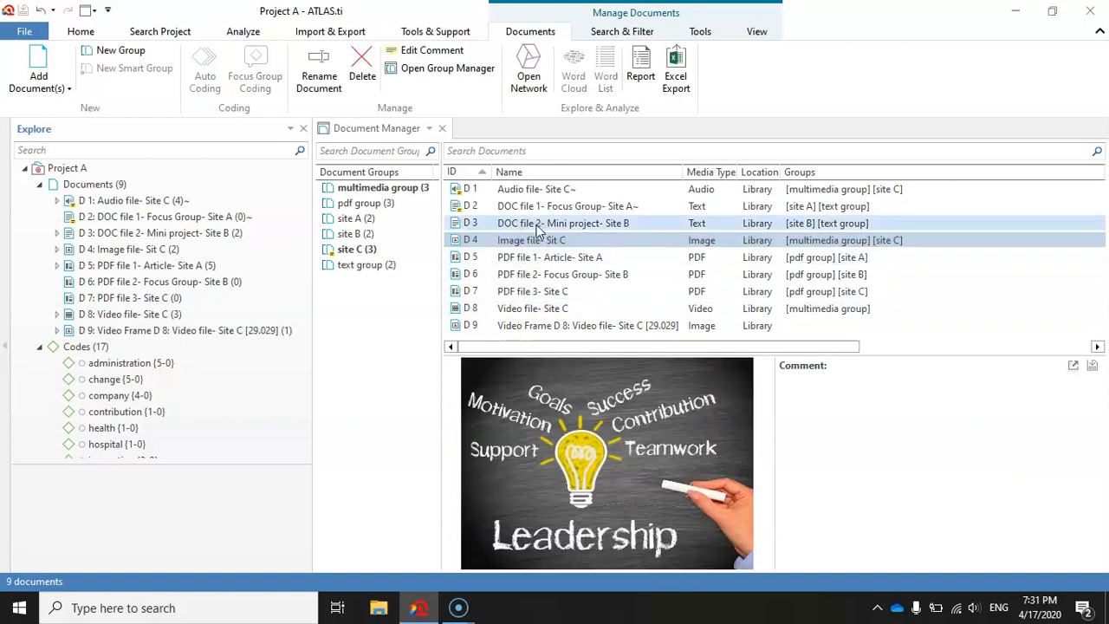
Preview the text of DOC file 2- Mini project- Site B and widen the preview pane beside the comment area.
{"action": "left_click", "coordinate": [537, 225]}
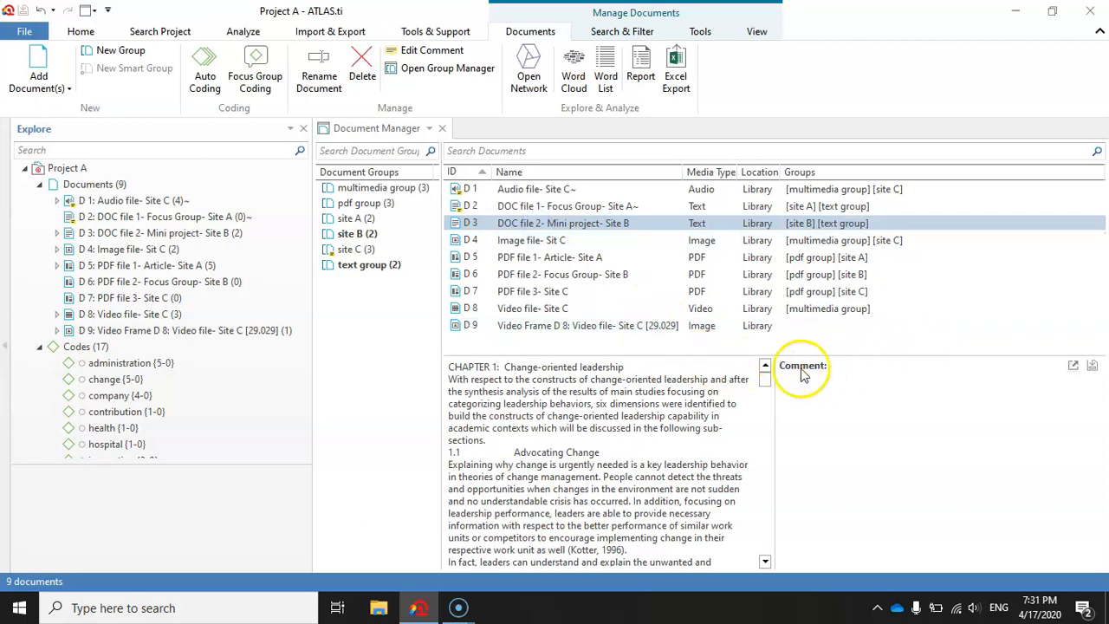
{"action": "scroll", "coordinate": [776, 401], "scroll_direction": "down", "scroll_amount": 5}
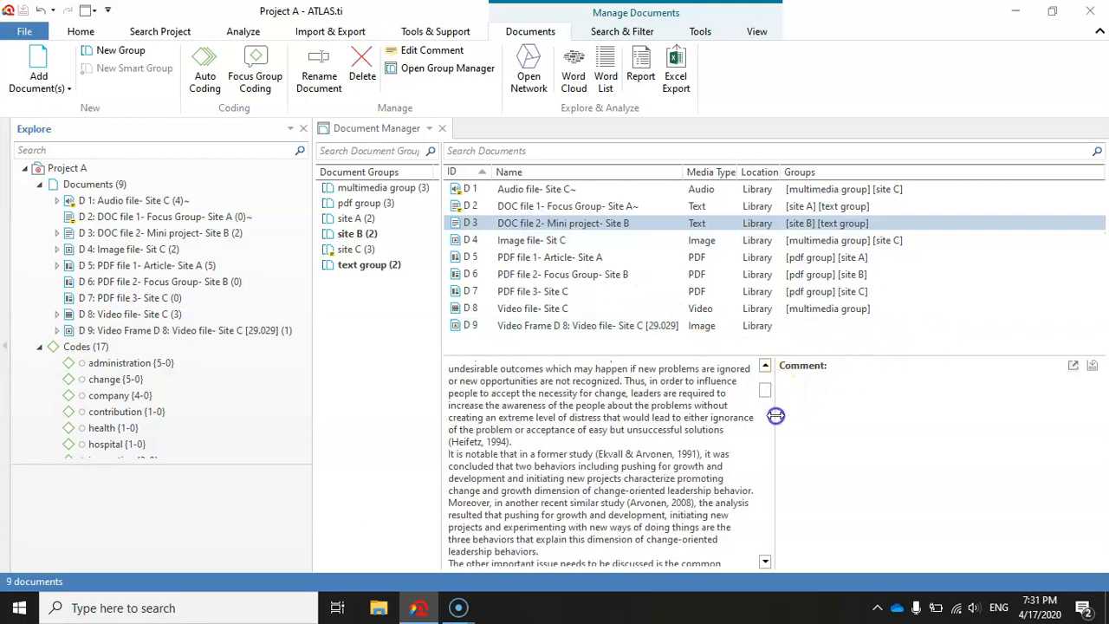
{"action": "left_click_drag", "start_coordinate": [775, 416], "coordinate": [845, 419]}
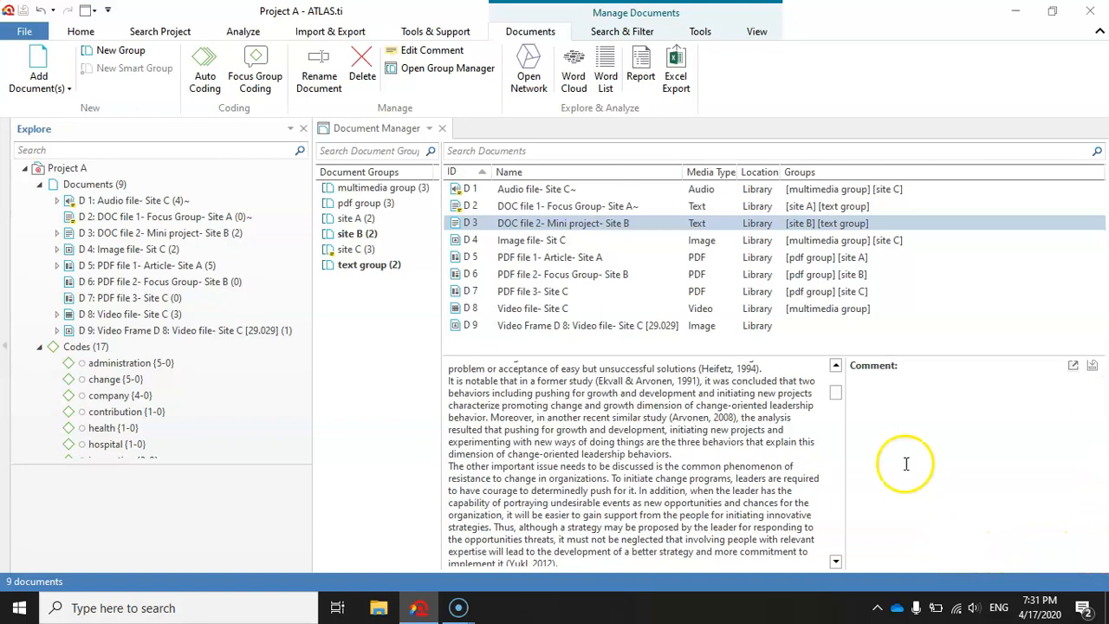
Preview DOC file 1- Focus Group- Site A, Audio file- Site C and DOC file 2- Mini project- Site B, reading their content and comments.
{"action": "left_click", "coordinate": [532, 206]}
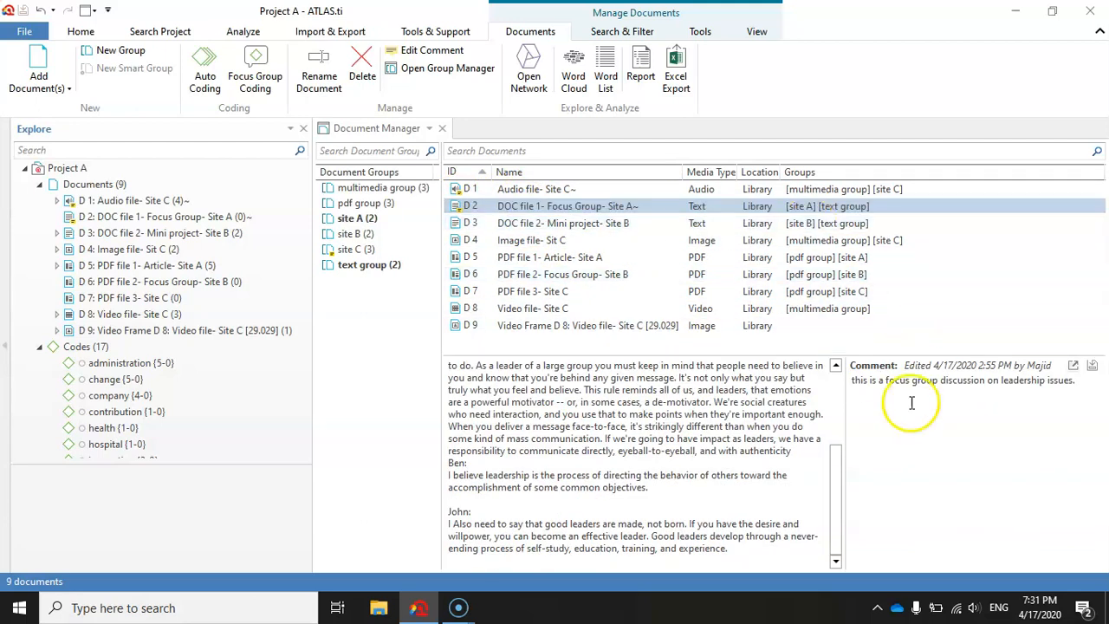
{"action": "left_click", "coordinate": [557, 189]}
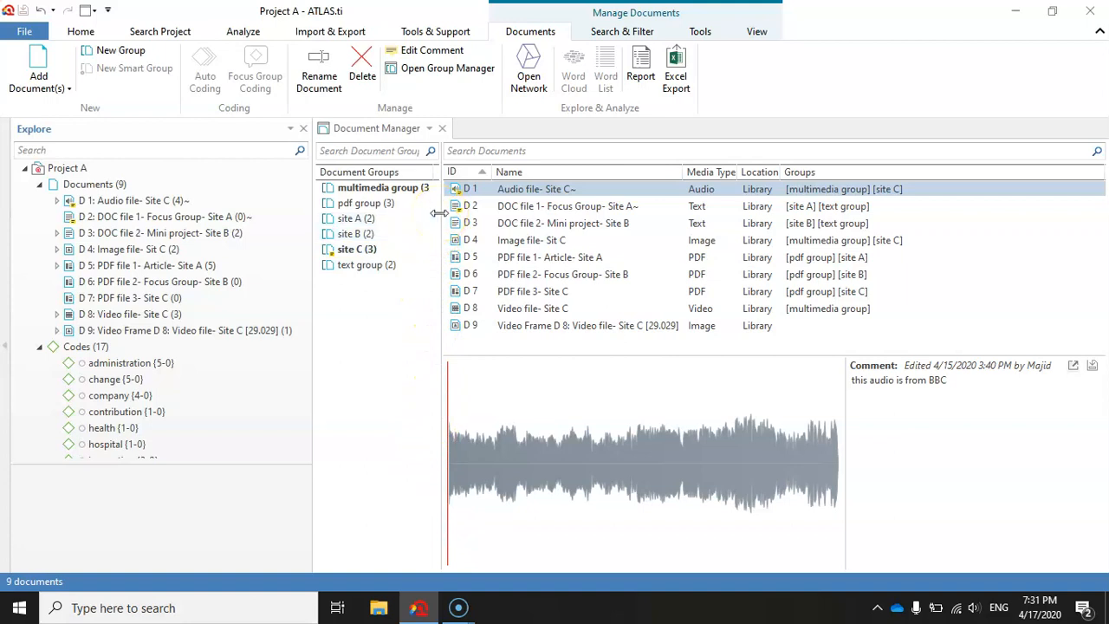
{"action": "left_click", "coordinate": [521, 209]}
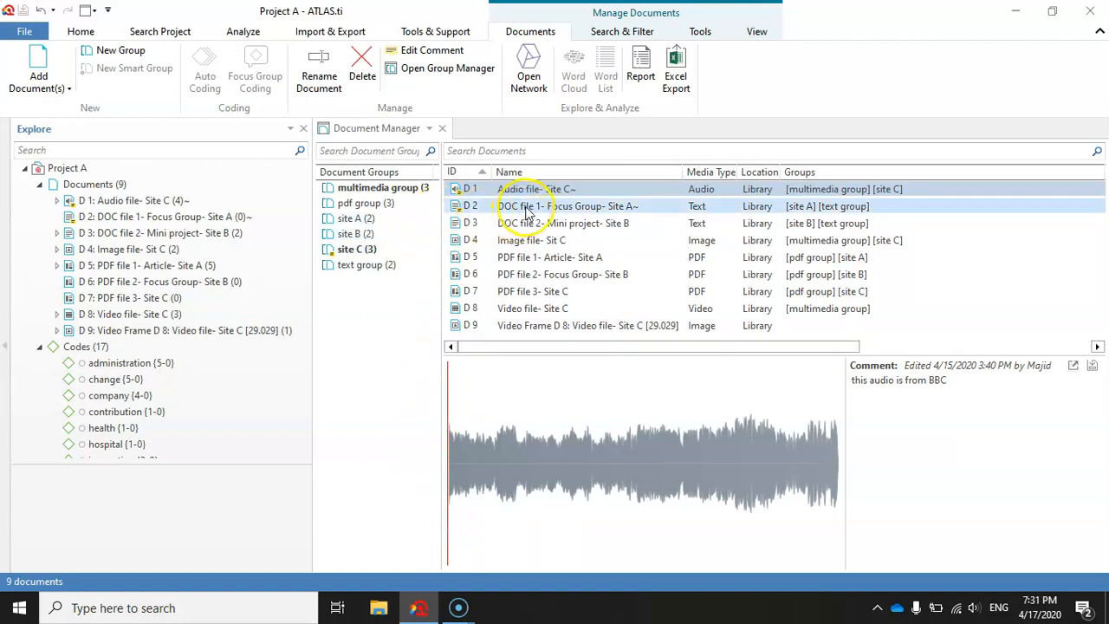
{"action": "left_click_drag", "start_coordinate": [827, 475], "coordinate": [836, 520]}
{"action": "left_click_drag", "start_coordinate": [847, 567], "coordinate": [836, 372]}
{"action": "left_click", "coordinate": [559, 223]}
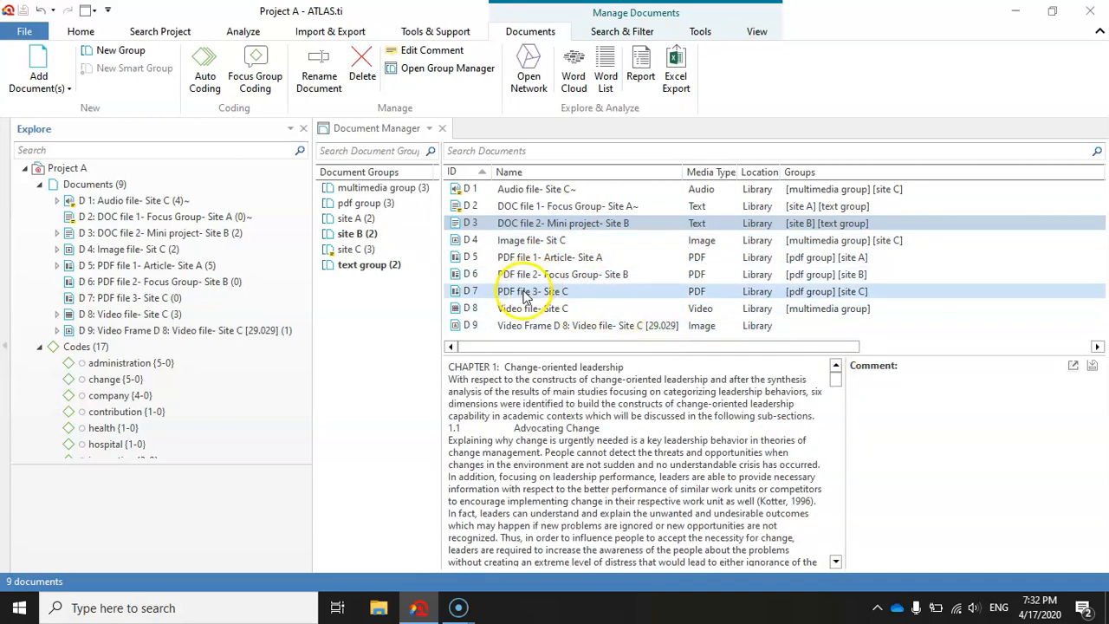
Preview Image file- Sit C and Video file- Site C in the Document Manager, skimming through the video's frames.
{"action": "left_click", "coordinate": [524, 240]}
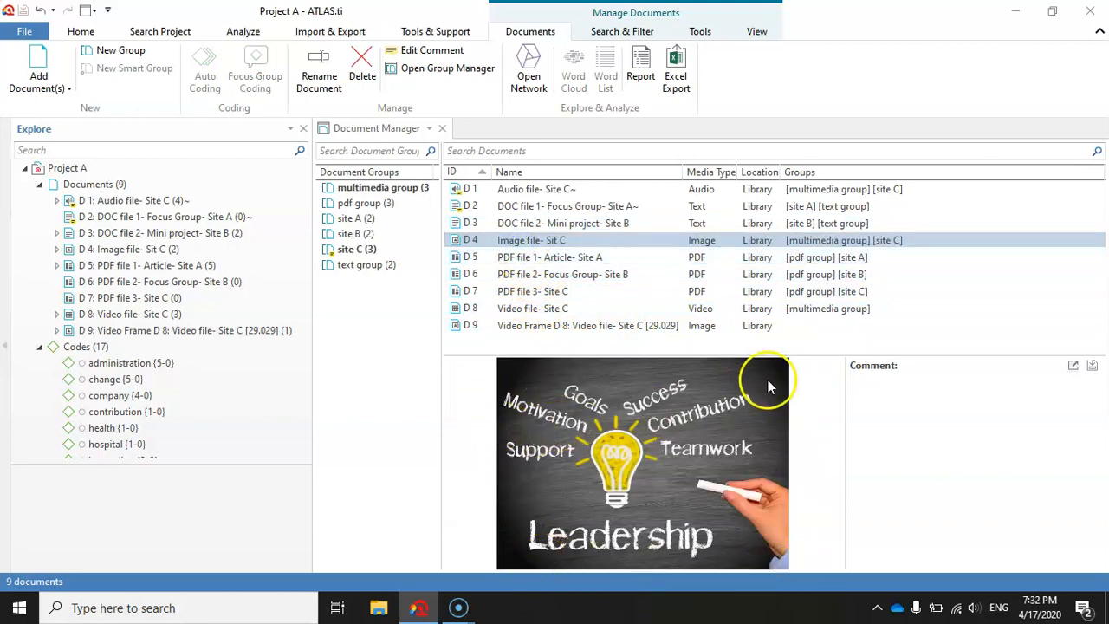
{"action": "left_click", "coordinate": [531, 310]}
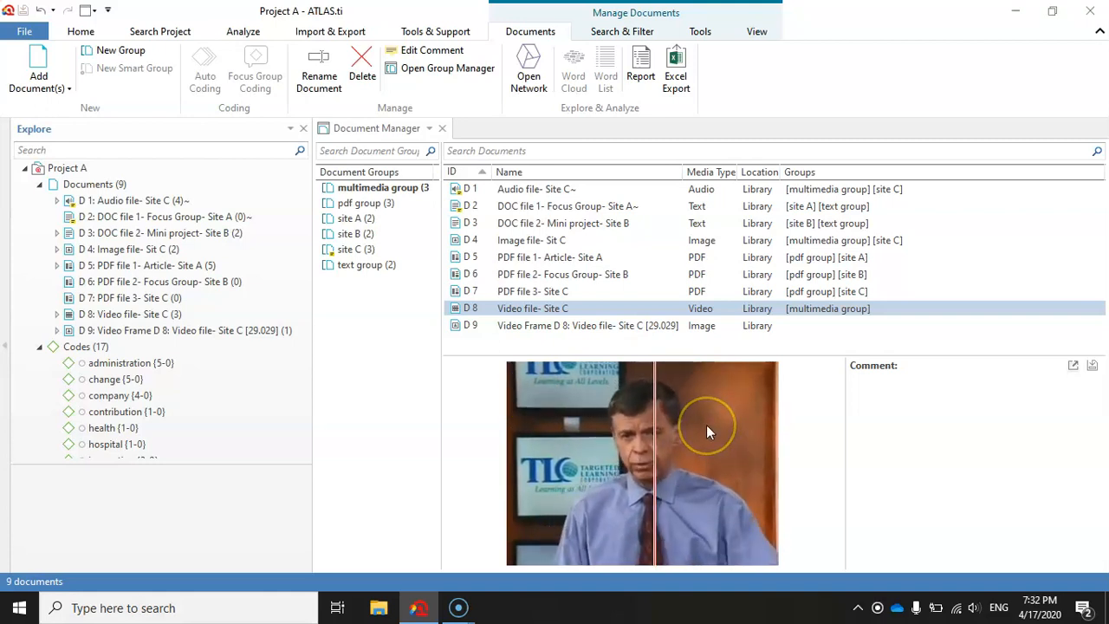
{"action": "left_click_drag", "start_coordinate": [658, 452], "coordinate": [716, 456]}
{"action": "left_click", "coordinate": [554, 325]}
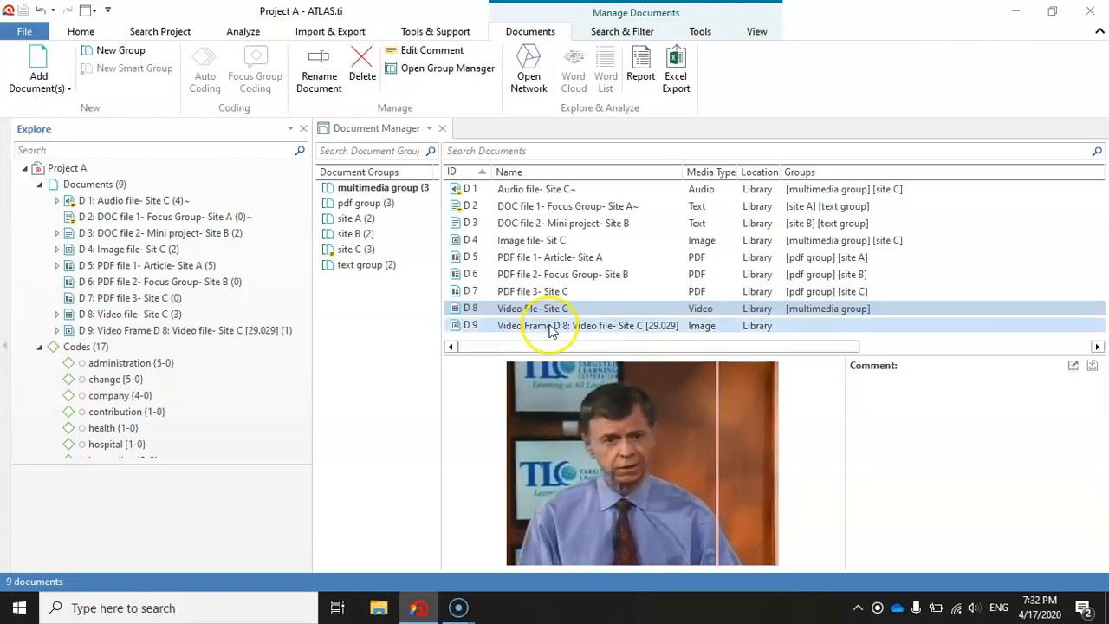
{"action": "left_click", "coordinate": [545, 312]}
{"action": "left_click", "coordinate": [540, 362]}
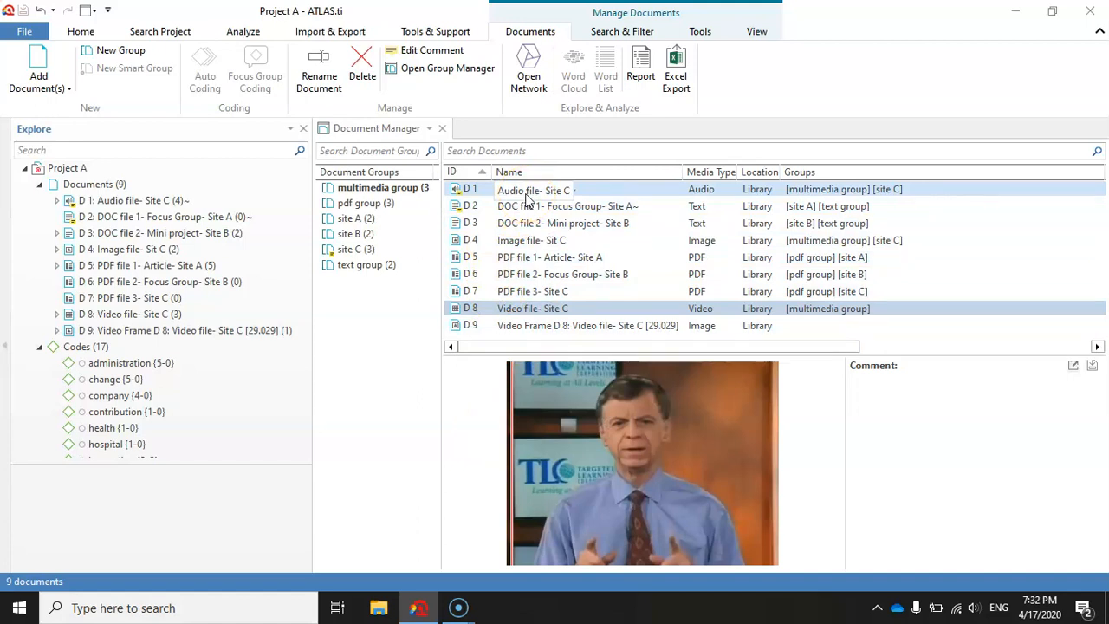
Check which document groups PDF file 1- Article- Site A, Video file- Site C and Image file- Sit C belong to.
{"action": "left_click", "coordinate": [509, 259]}
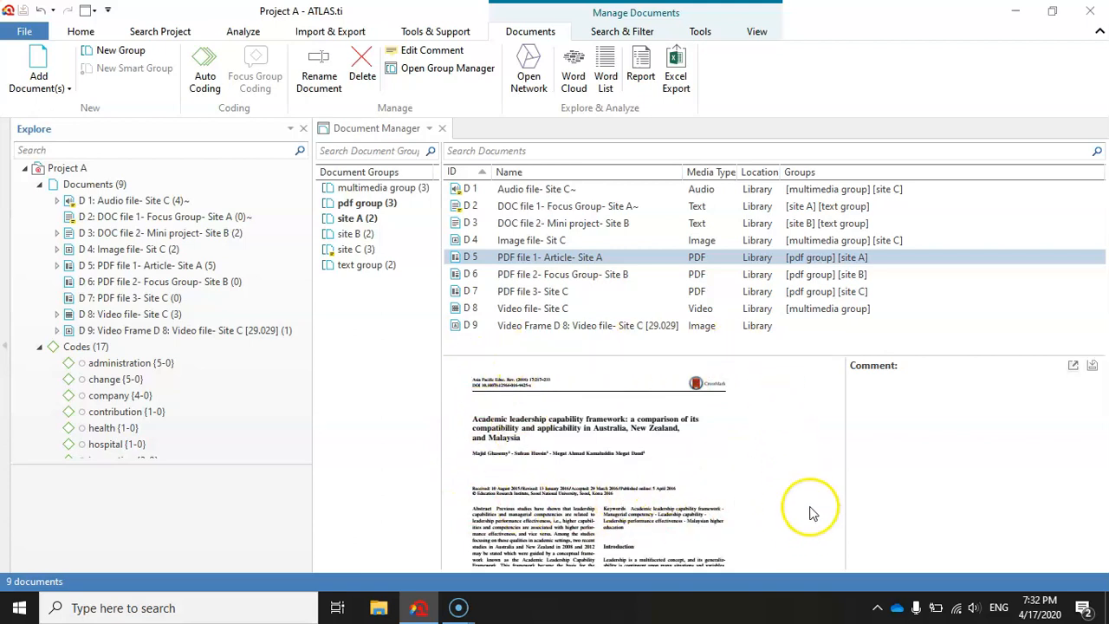
{"action": "left_click", "coordinate": [520, 326], "text": "ctrl"}
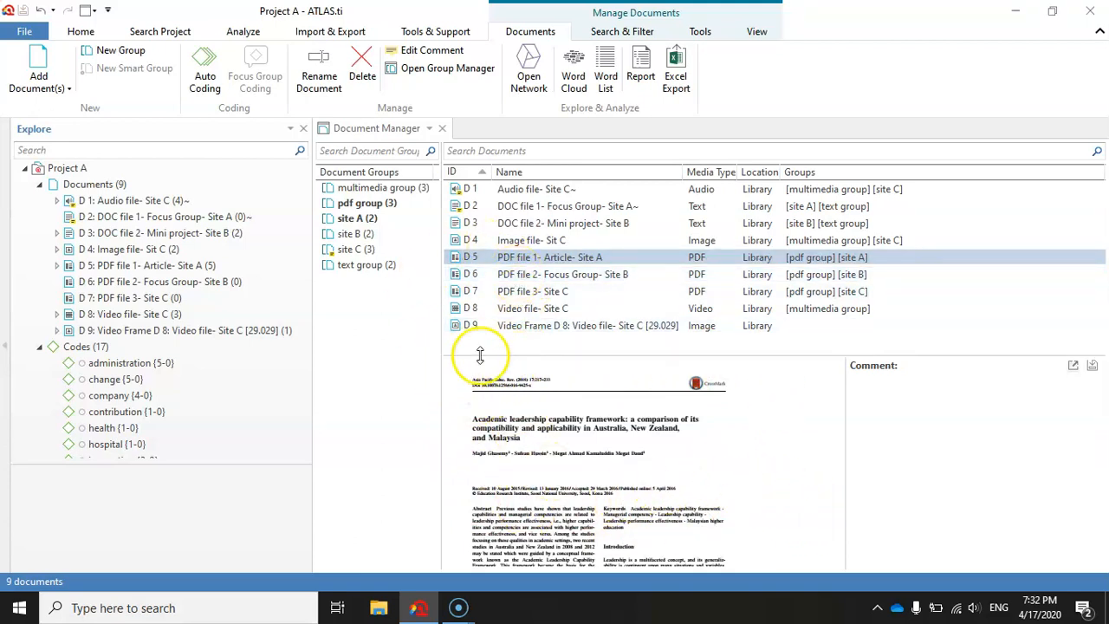
{"action": "left_click", "coordinate": [513, 309]}
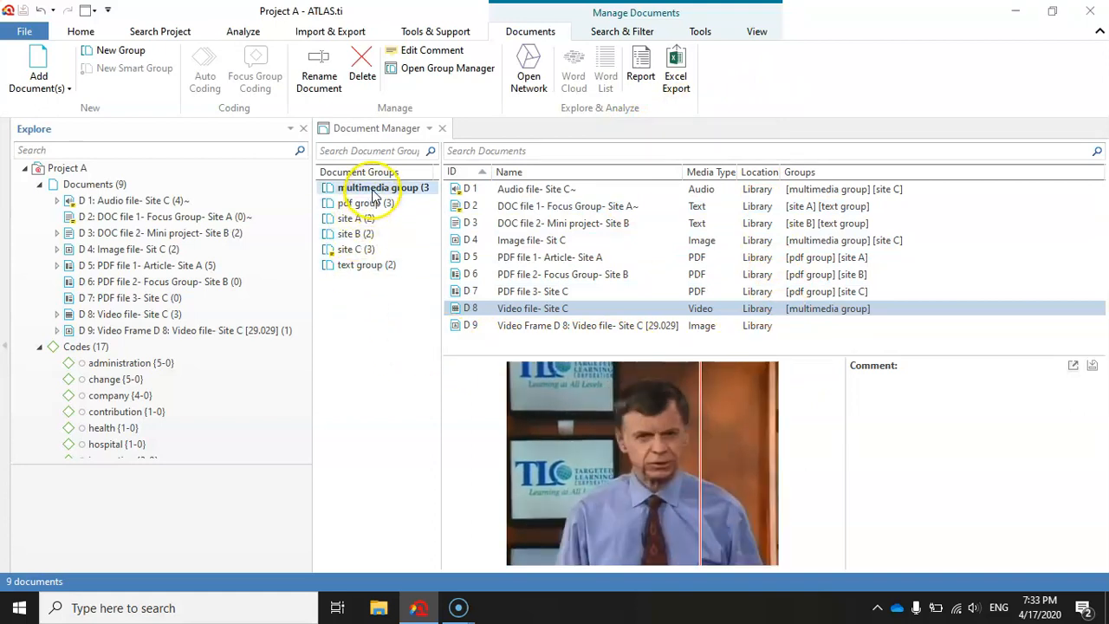
{"action": "left_click", "coordinate": [533, 242]}
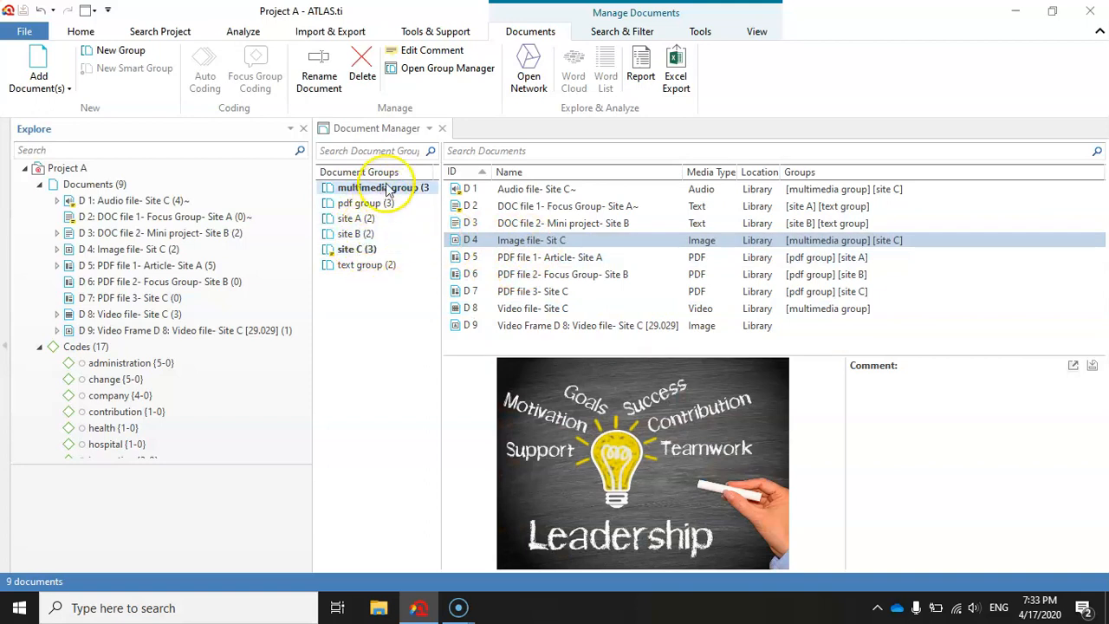
Widen the document groups pane and check the groups of PDF file 2- Focus Group- Site B, Video file- Site C and the Video Frame document.
{"action": "left_click_drag", "start_coordinate": [440, 239], "coordinate": [493, 251]}
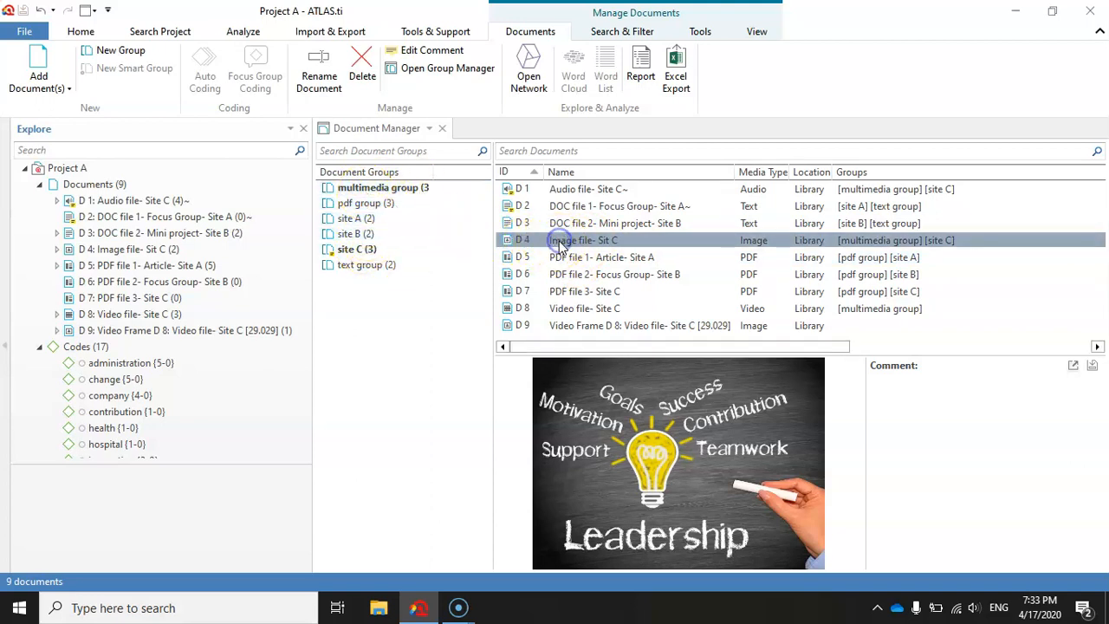
{"action": "left_click", "coordinate": [368, 191]}
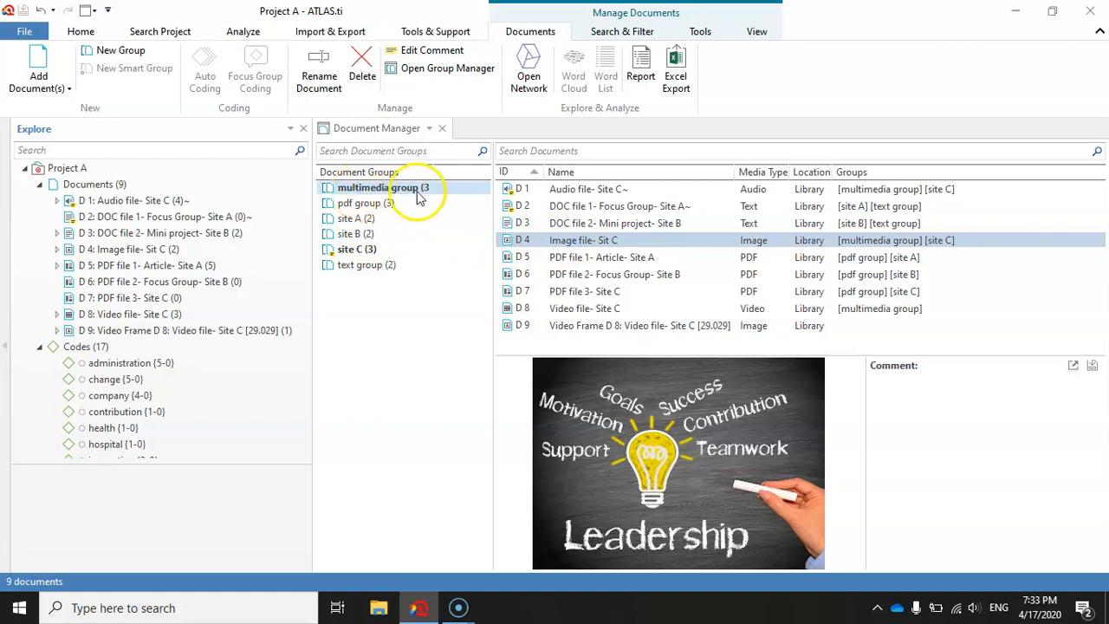
{"action": "left_click", "coordinate": [355, 251]}
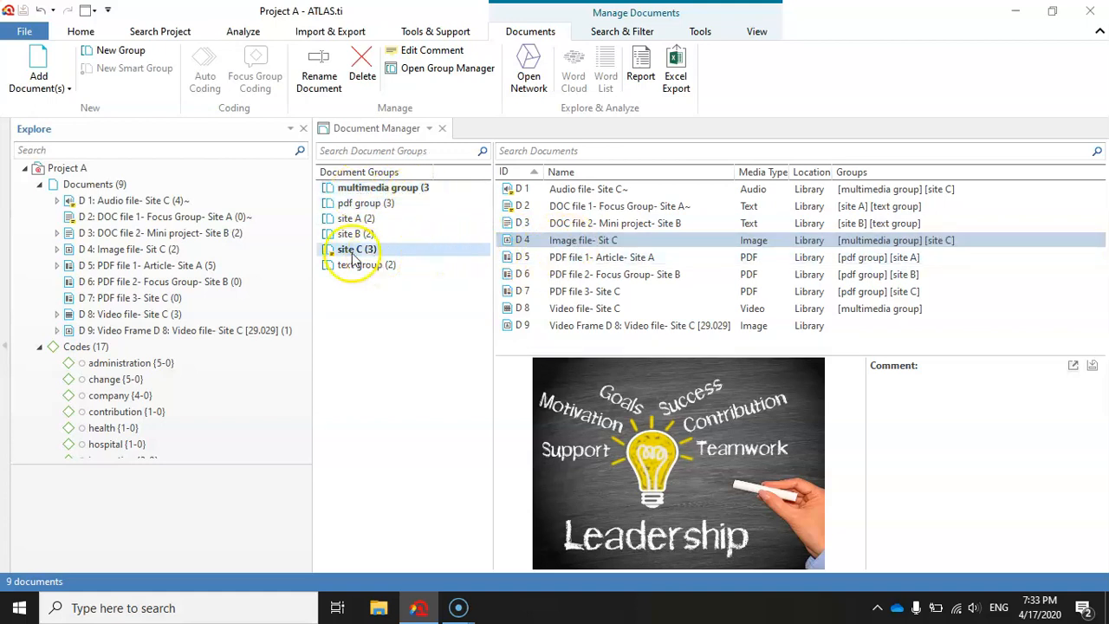
{"action": "left_click", "coordinate": [583, 273]}
{"action": "left_click", "coordinate": [551, 274]}
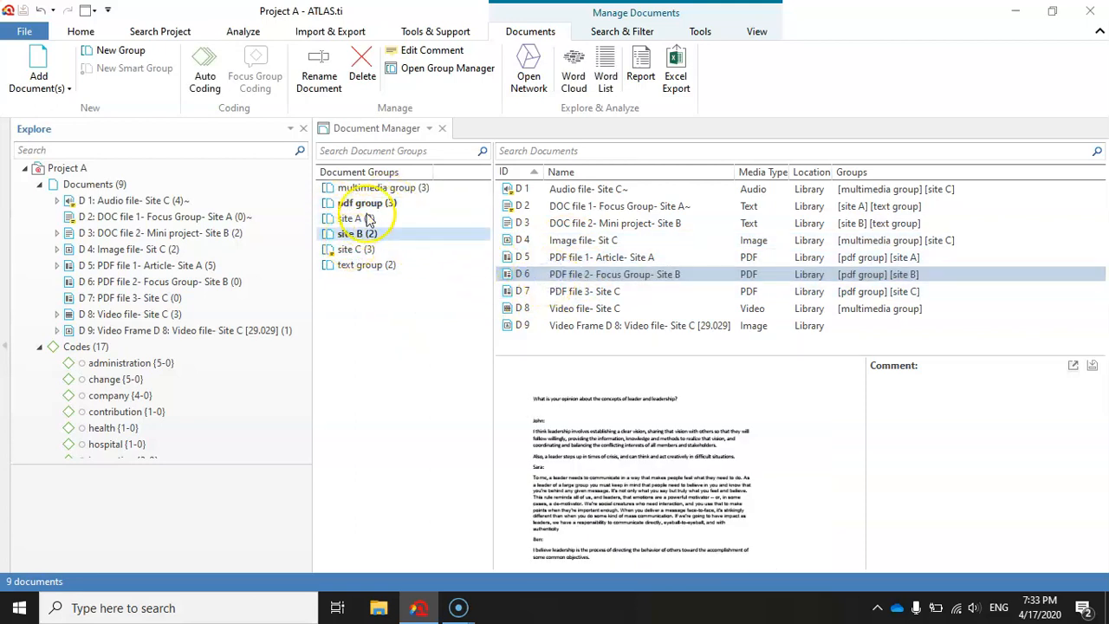
{"action": "left_click", "coordinate": [582, 316]}
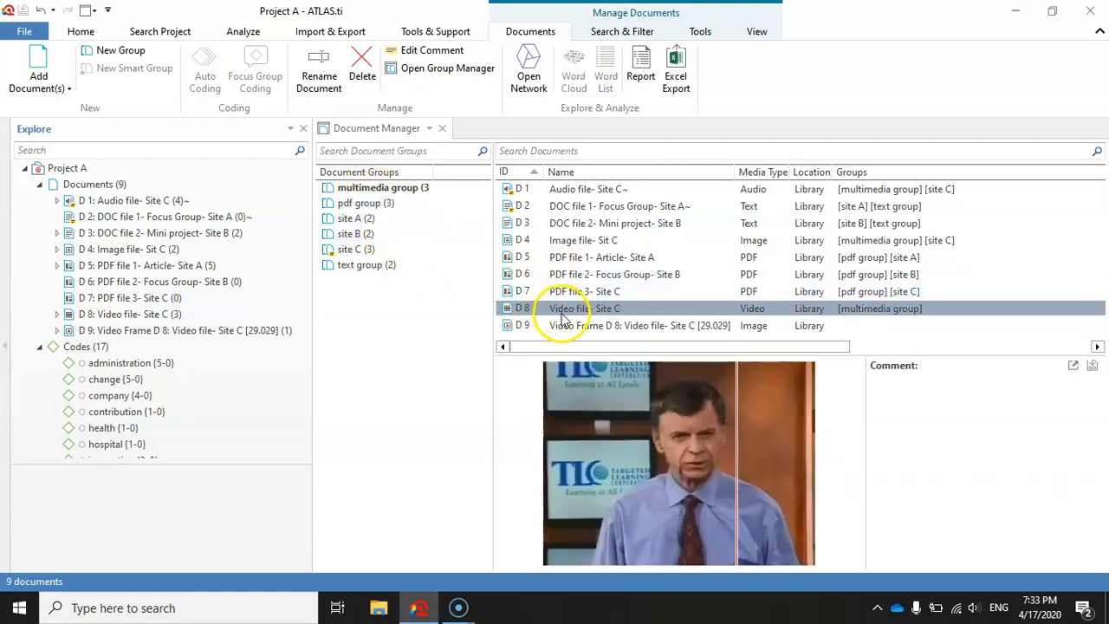
{"action": "left_click", "coordinate": [617, 326]}
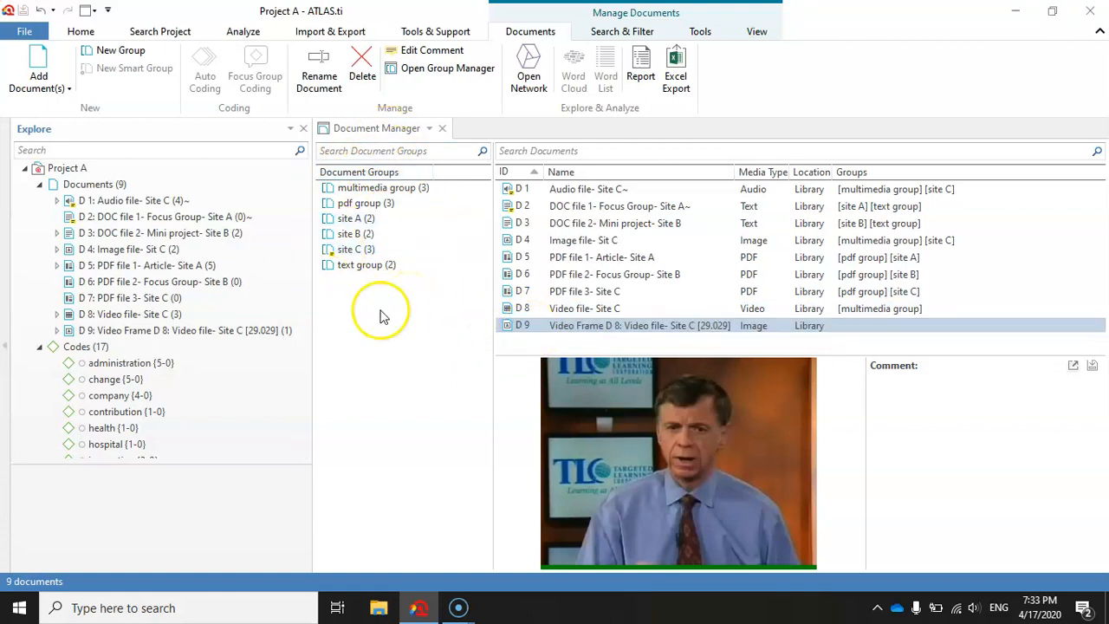
With the document list filtered to the multimedia group, remove Image file- Sit C from that group and clear the filter.
{"action": "left_click", "coordinate": [367, 189]}
{"action": "left_click", "coordinate": [371, 204]}
{"action": "left_click", "coordinate": [375, 188]}
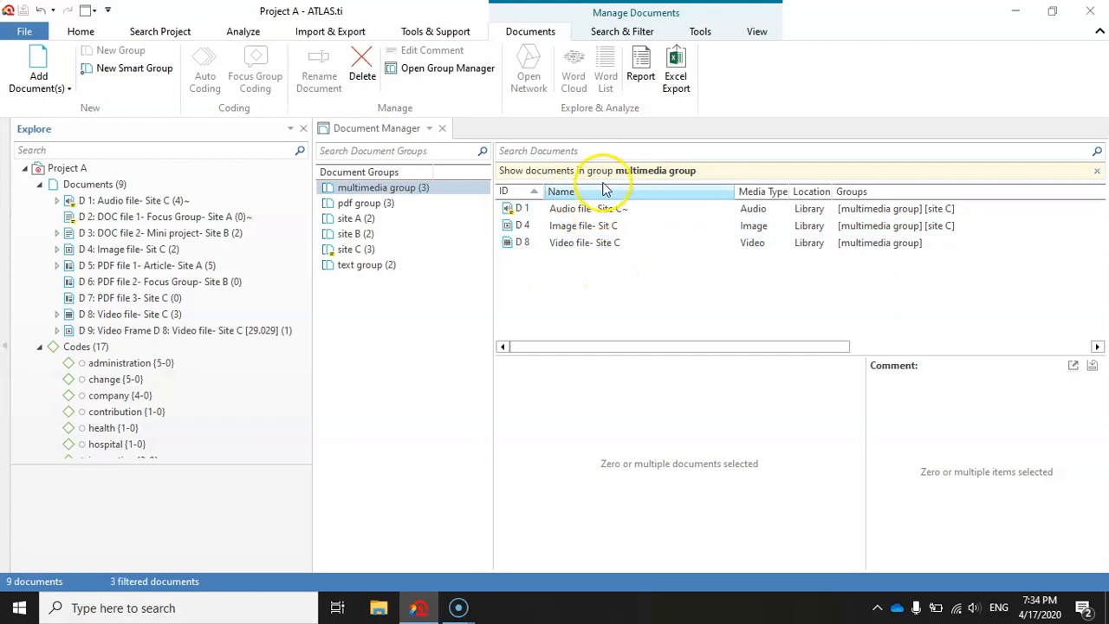
{"action": "left_click", "coordinate": [580, 232]}
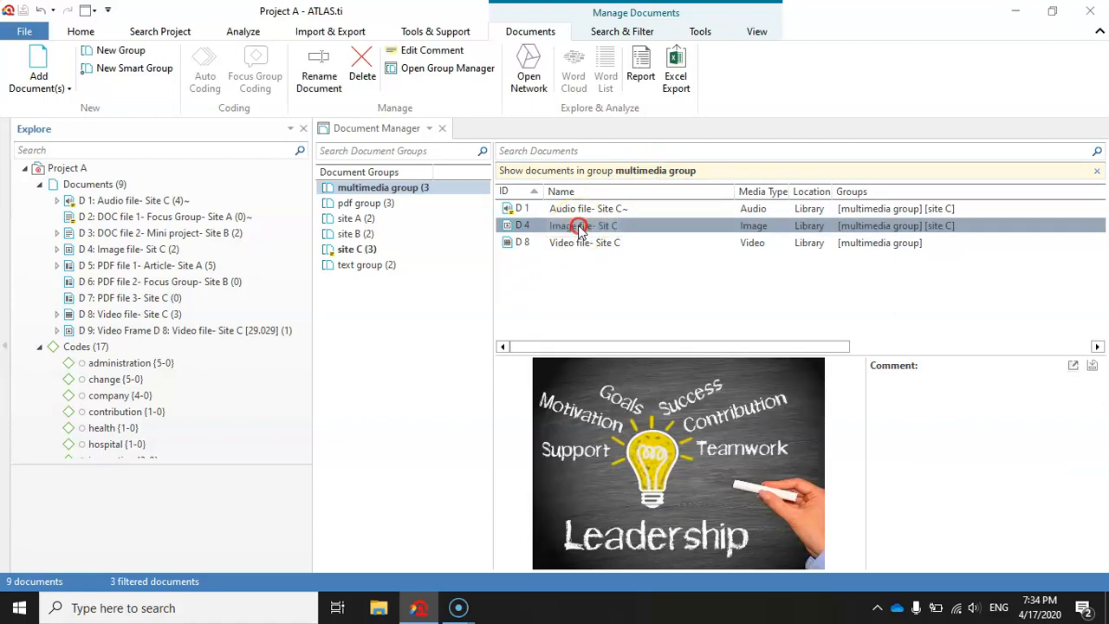
{"action": "right_click", "coordinate": [580, 230]}
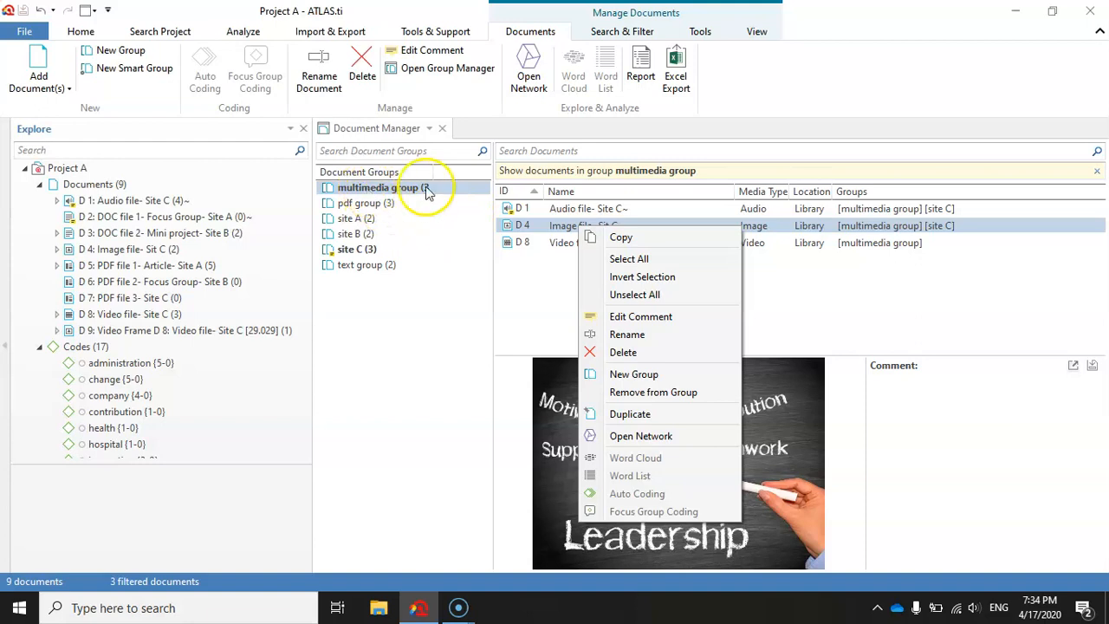
{"action": "left_click", "coordinate": [639, 394]}
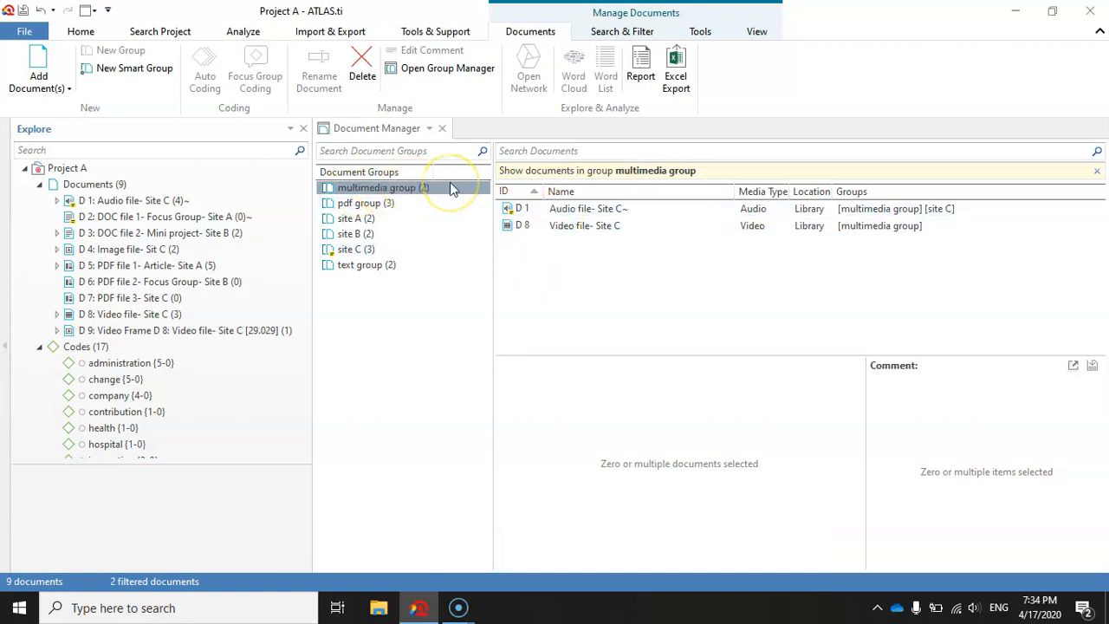
{"action": "left_click", "coordinate": [516, 261]}
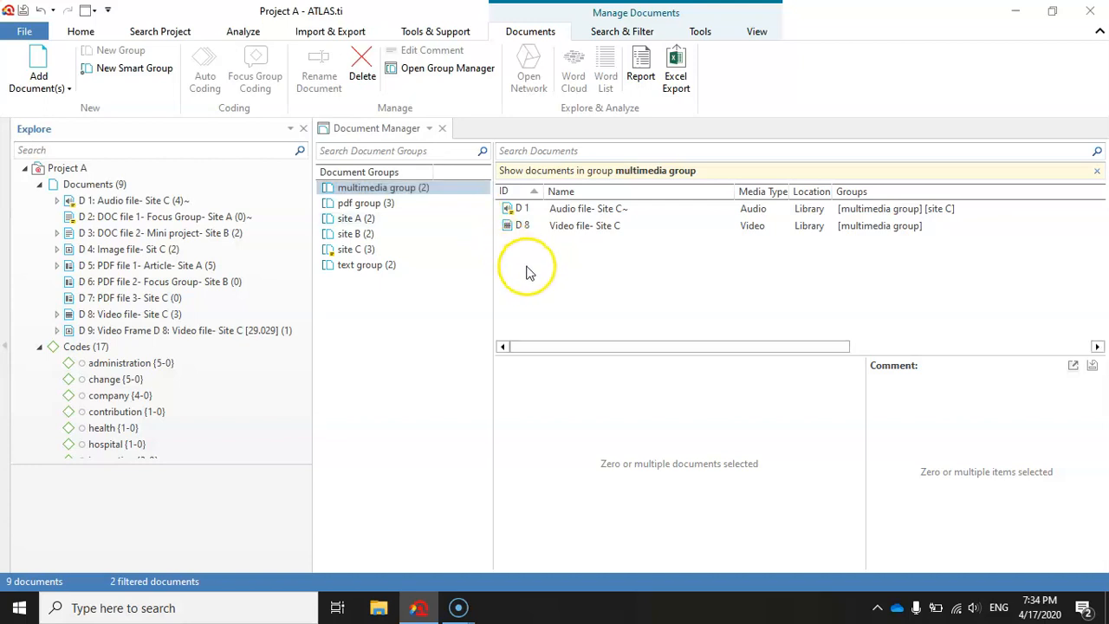
{"action": "left_click", "coordinate": [378, 316]}
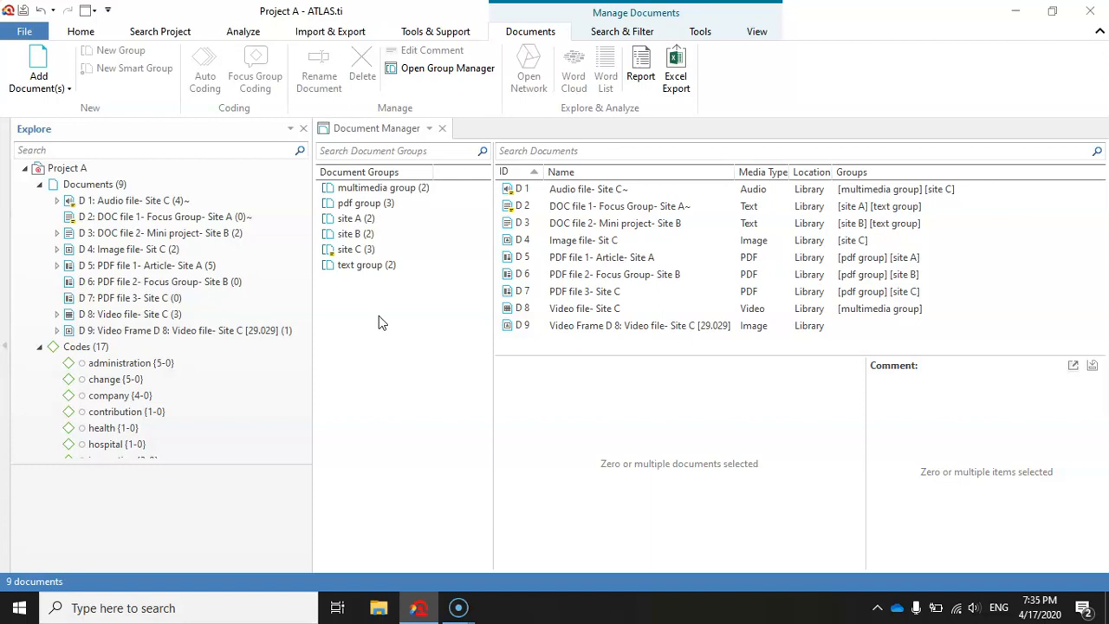
Examine the commands offered for DOC file 1 and DOC file 2 in the project explorer and for Image file- Sit C in the document list.
{"action": "right_click", "coordinate": [115, 222]}
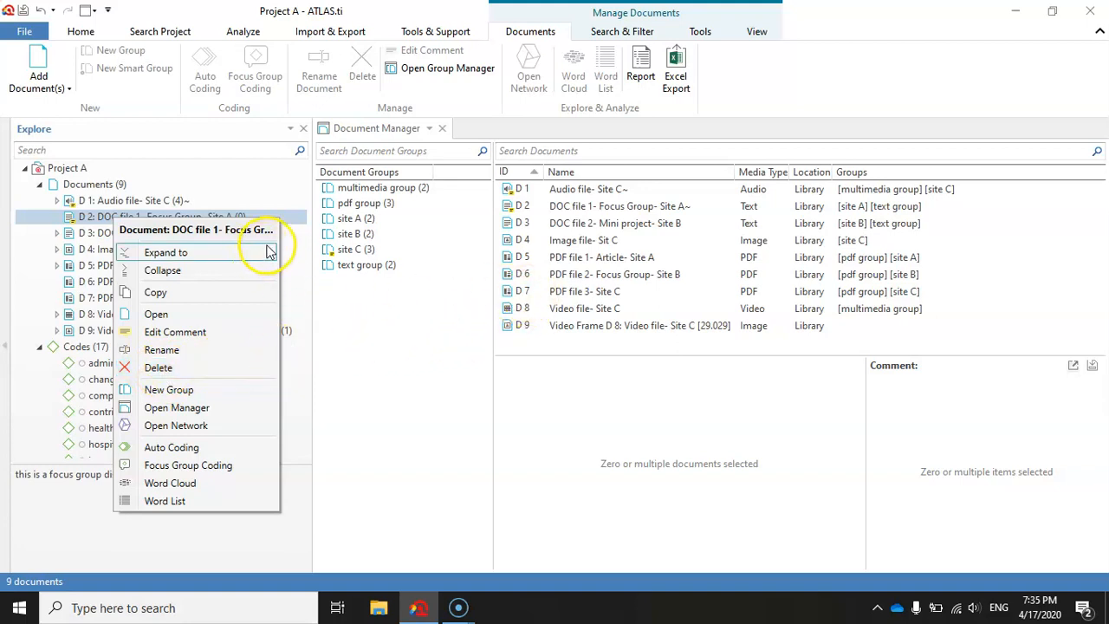
{"action": "left_click", "coordinate": [582, 243]}
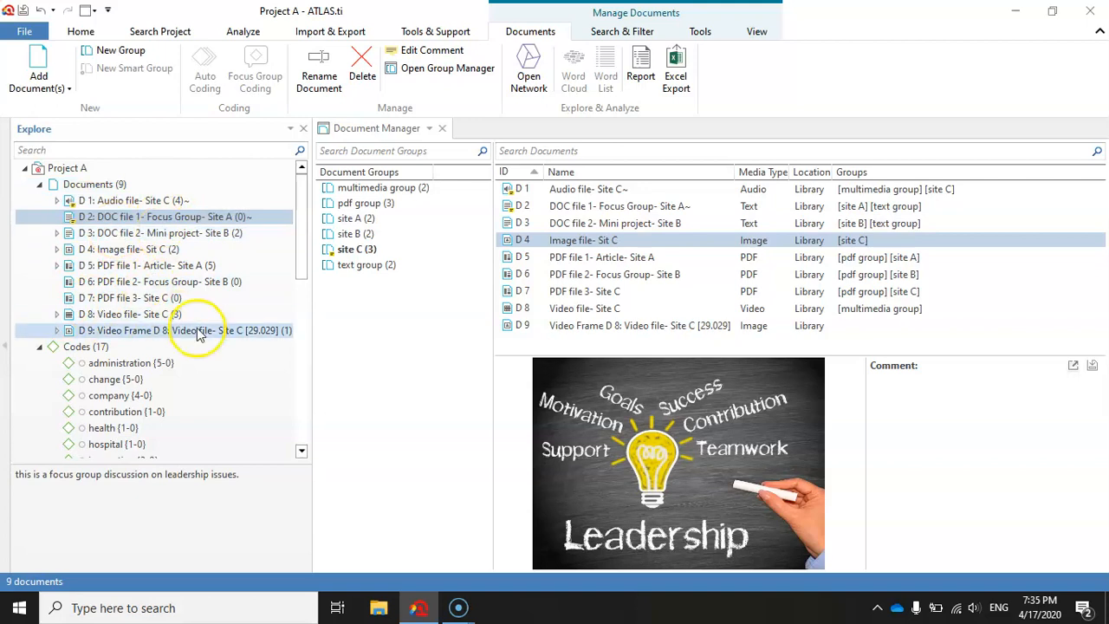
{"action": "left_click", "coordinate": [520, 242]}
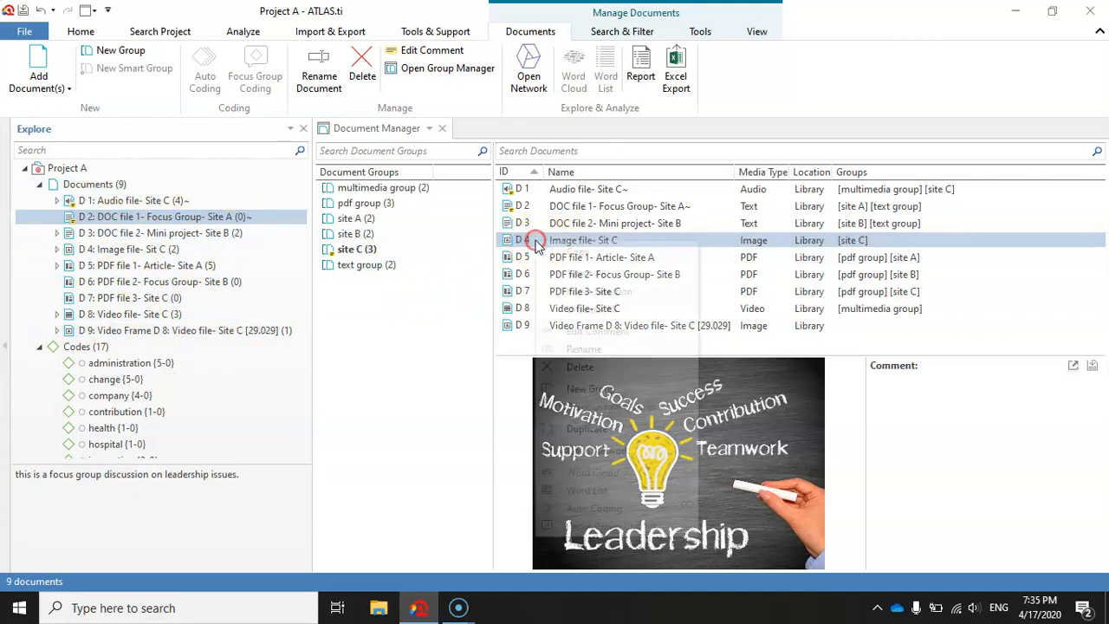
{"action": "right_click", "coordinate": [536, 245]}
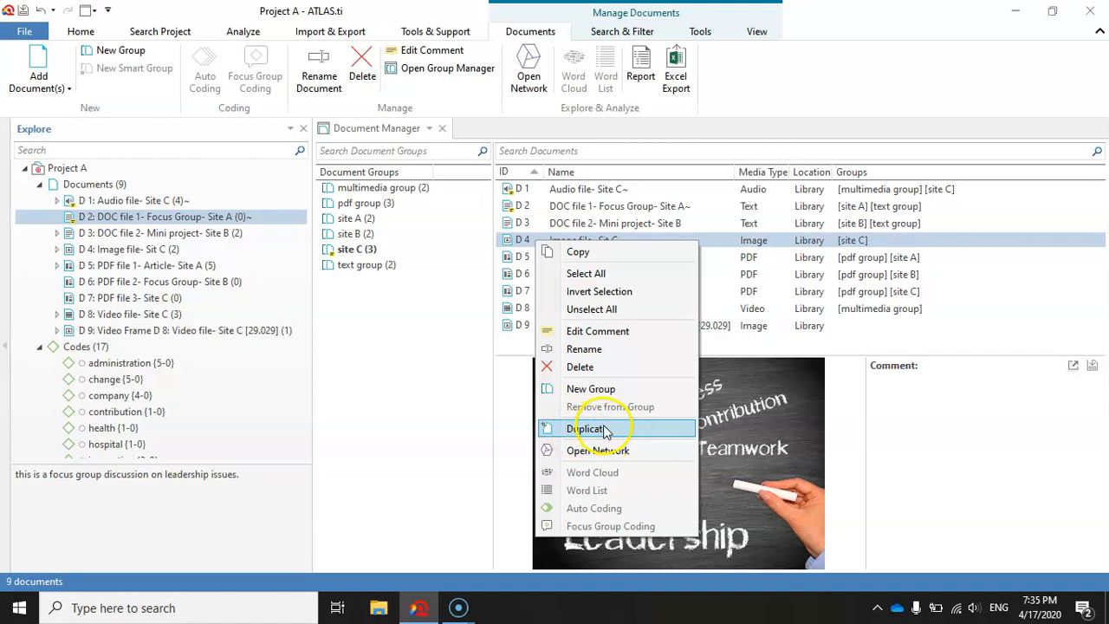
{"action": "left_click", "coordinate": [124, 227]}
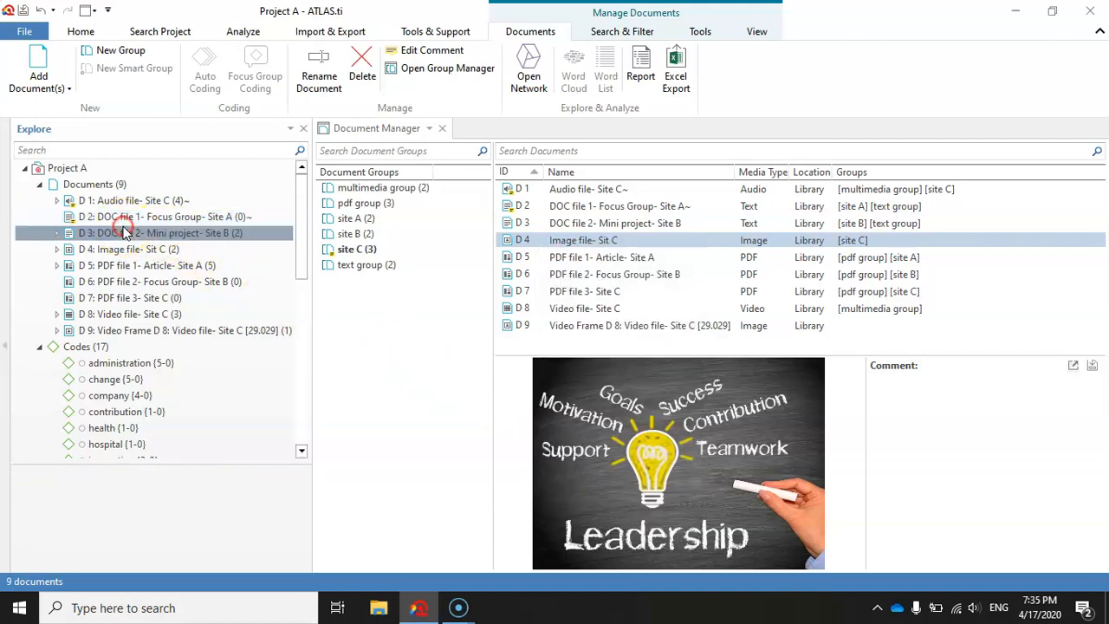
{"action": "right_click", "coordinate": [124, 233]}
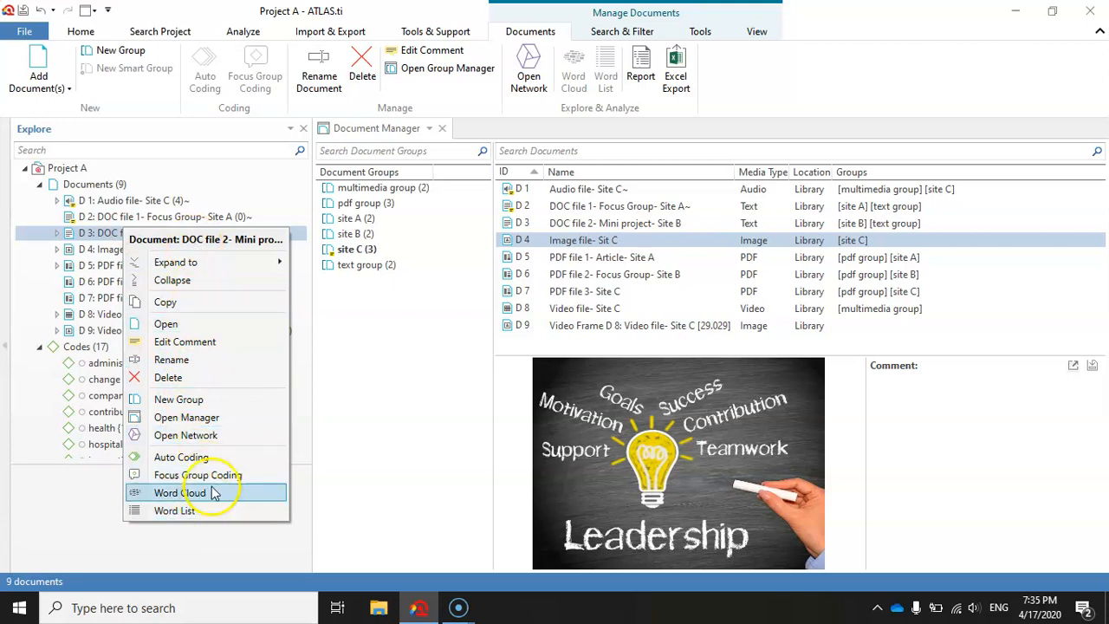
{"action": "left_click", "coordinate": [450, 313]}
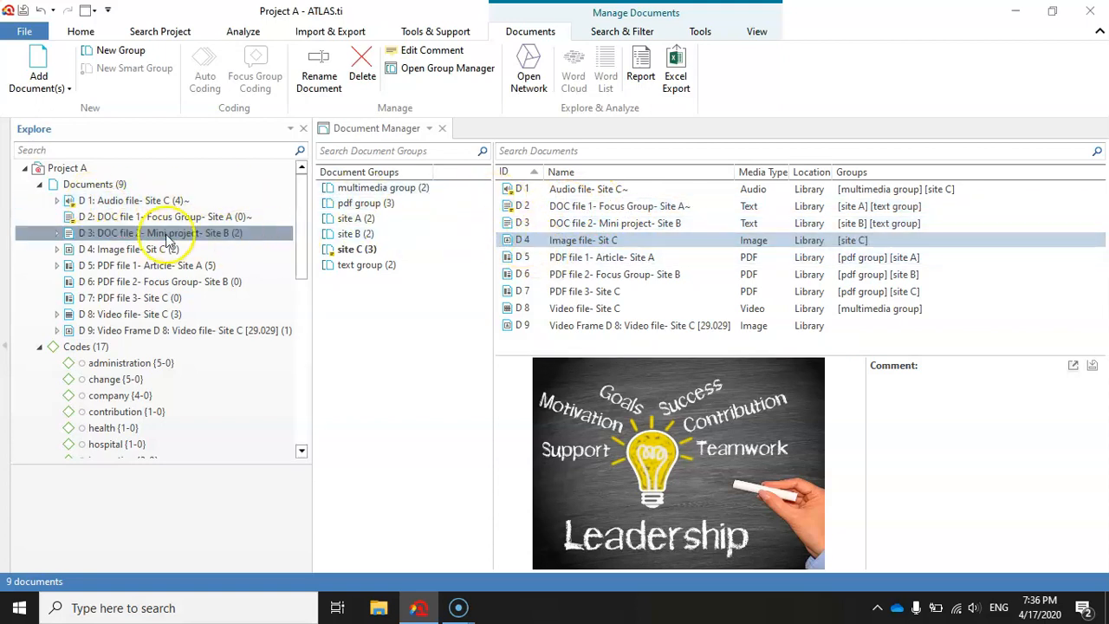
Expand DOC file 2- Mini project- Site B in the project explorer and collapse the codes under its quotations 3:1 and 3:2.
{"action": "left_click", "coordinate": [101, 235]}
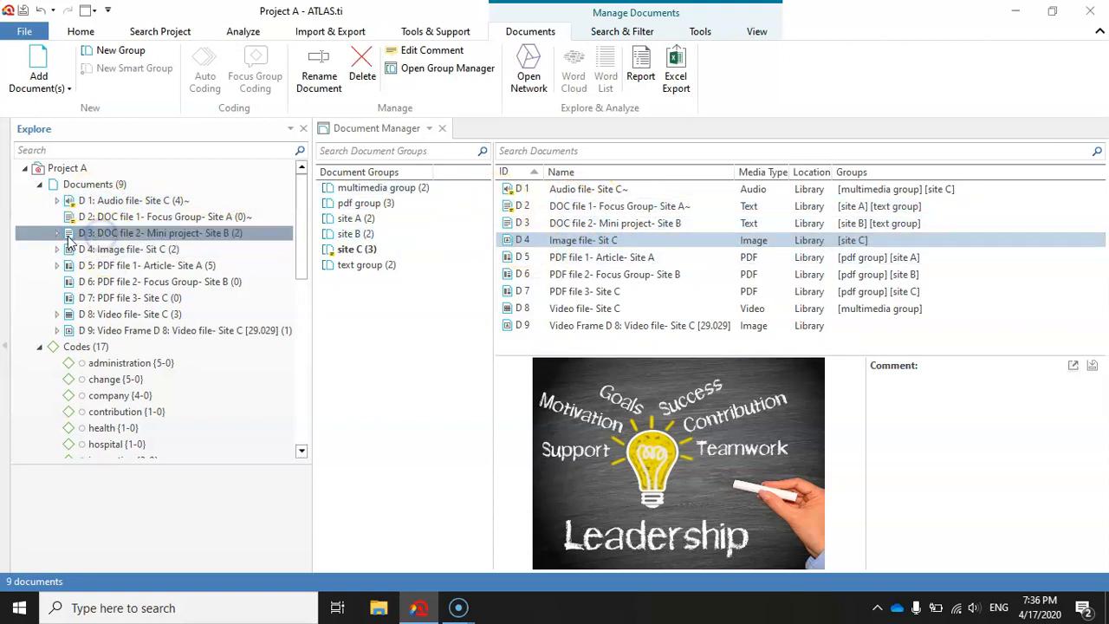
{"action": "left_click", "coordinate": [57, 233]}
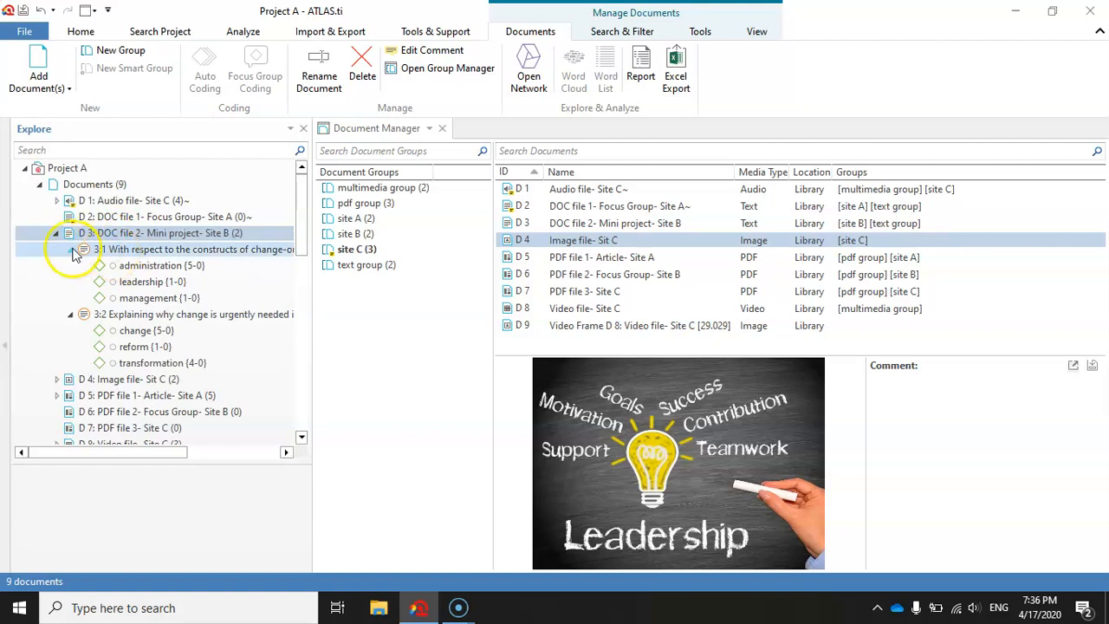
{"action": "left_click", "coordinate": [72, 250]}
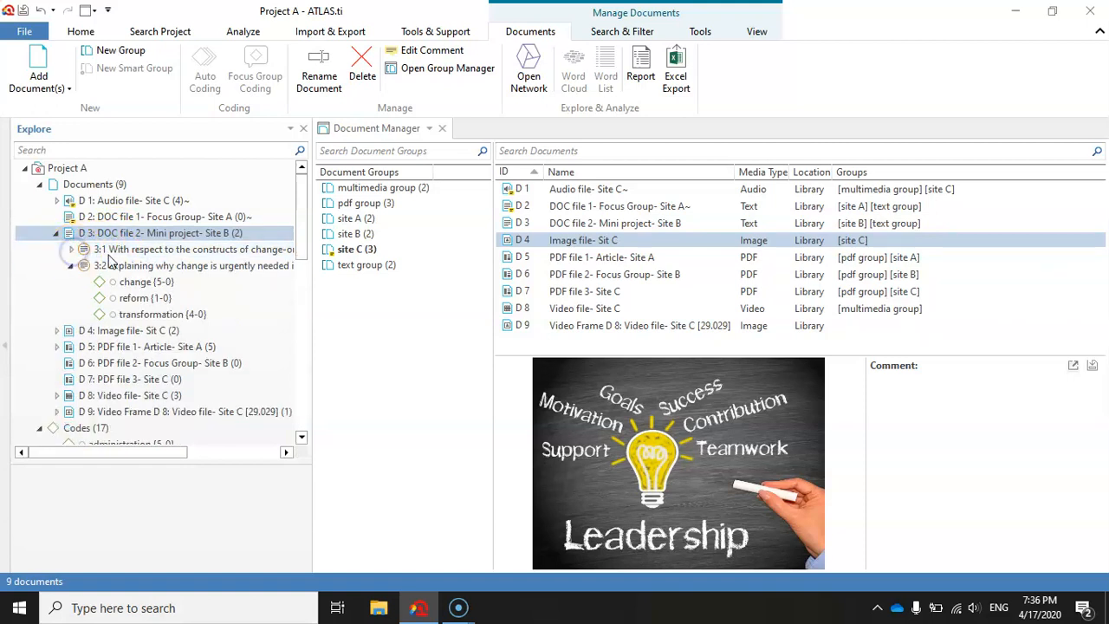
{"action": "left_click", "coordinate": [71, 265]}
{"action": "left_click", "coordinate": [103, 250]}
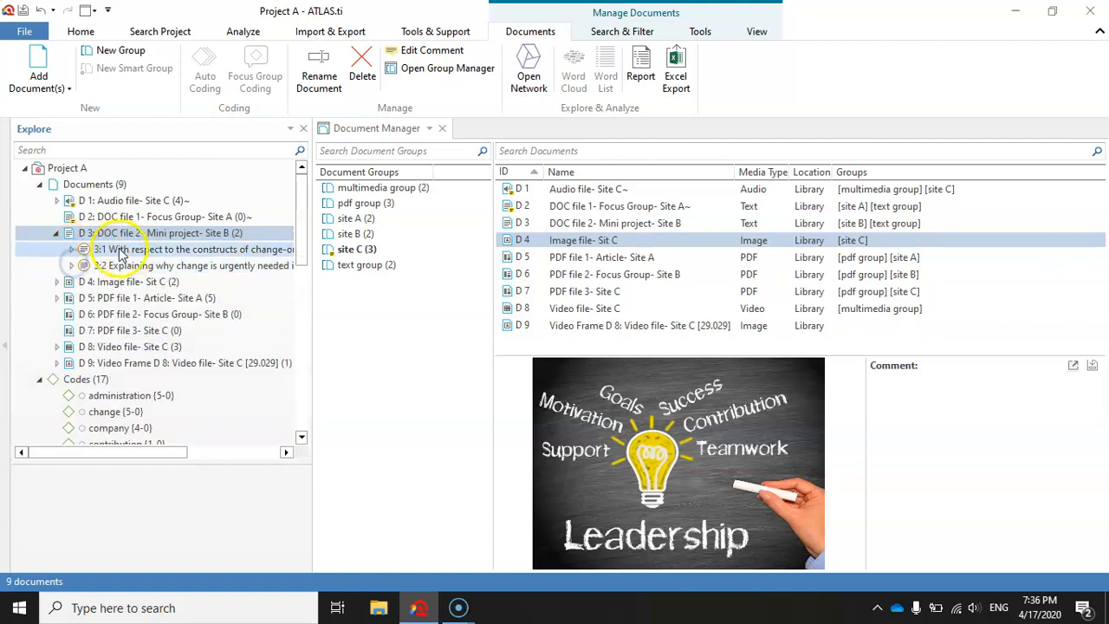
Examine the codes under quotations 3:1 and 3:2 of DOC file 2- Mini project- Site B and collapse both quotations.
{"action": "left_click", "coordinate": [71, 250]}
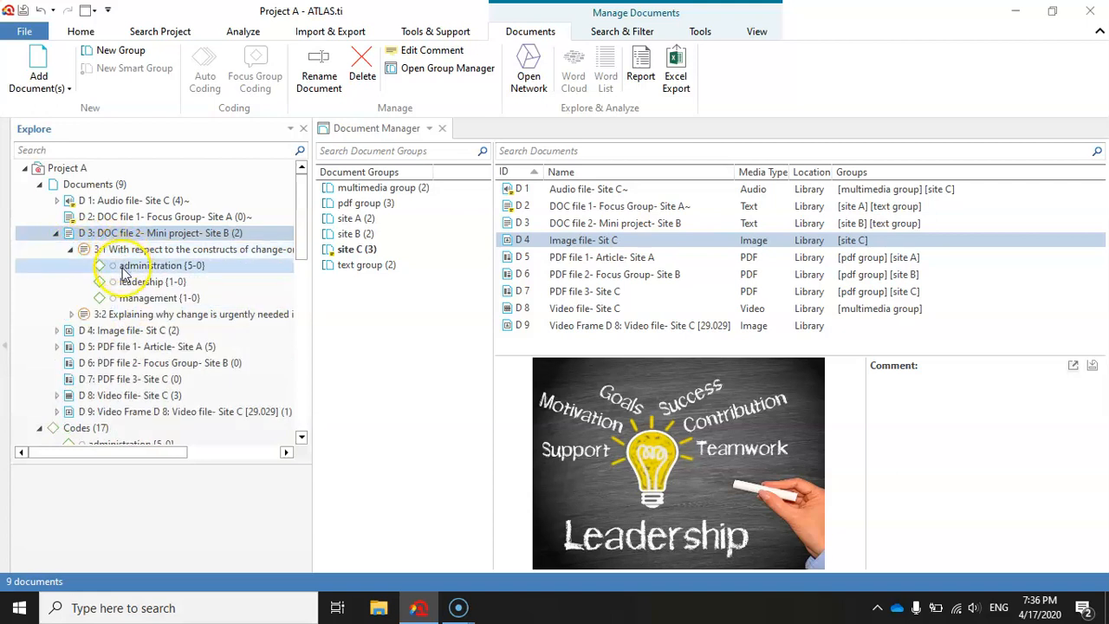
{"action": "left_click", "coordinate": [73, 315]}
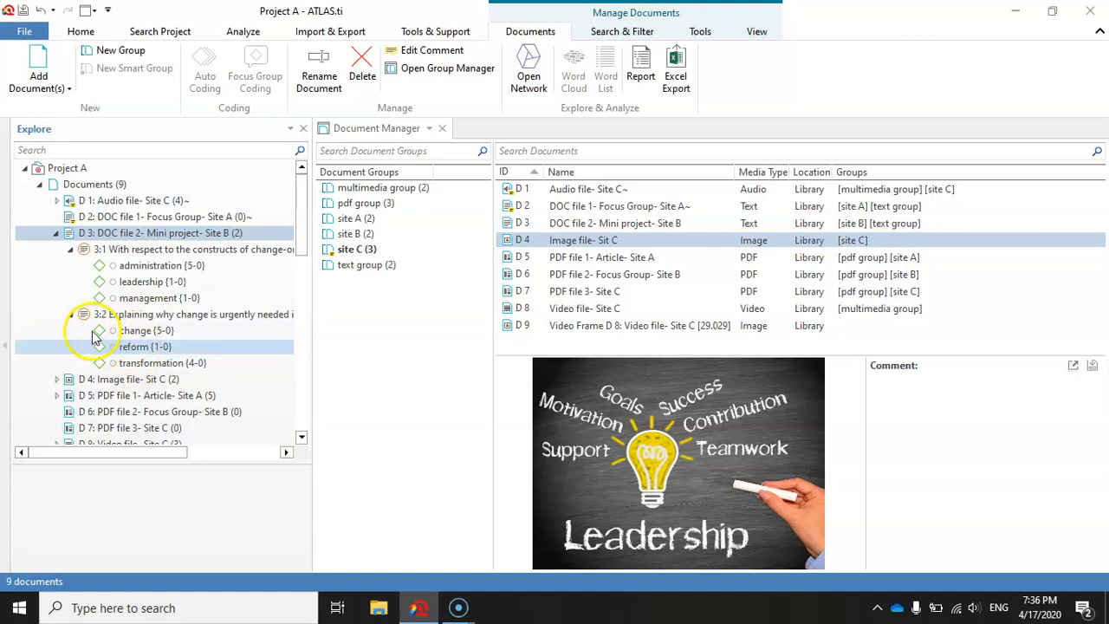
{"action": "left_click", "coordinate": [71, 249]}
{"action": "left_click", "coordinate": [71, 266]}
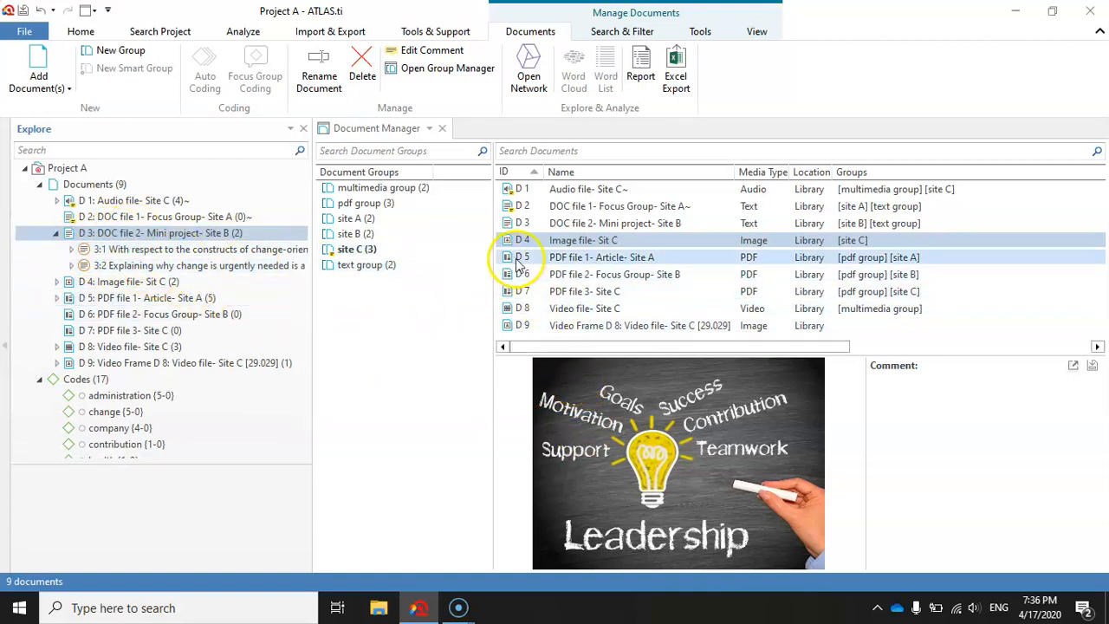
Duplicate DOC file 2- Mini project- Site B in the document list.
{"action": "left_click", "coordinate": [560, 224]}
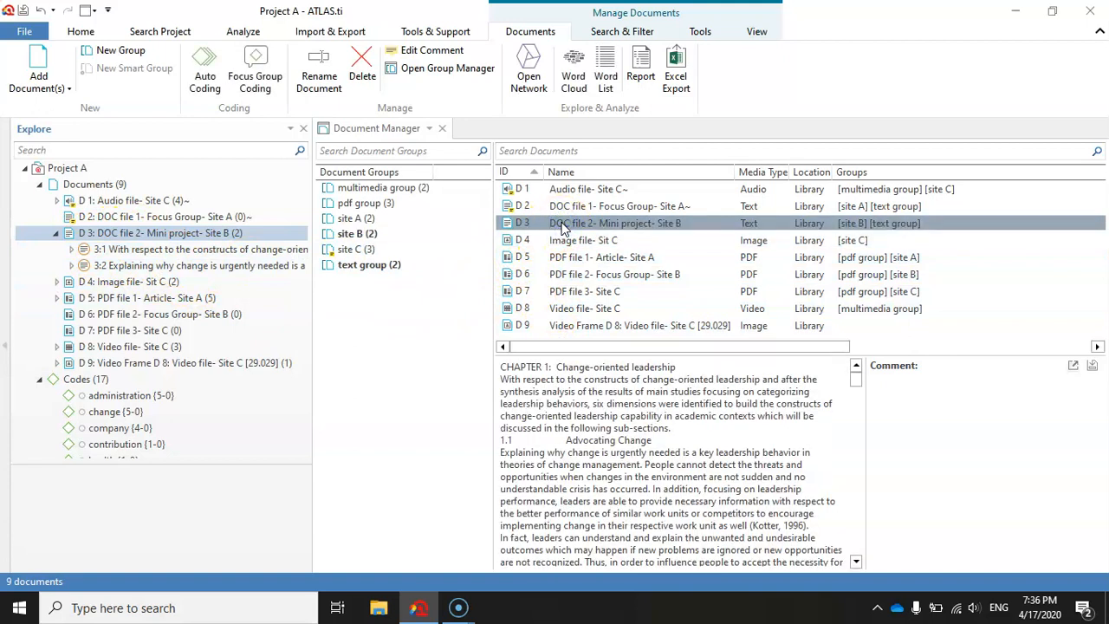
{"action": "right_click", "coordinate": [562, 226]}
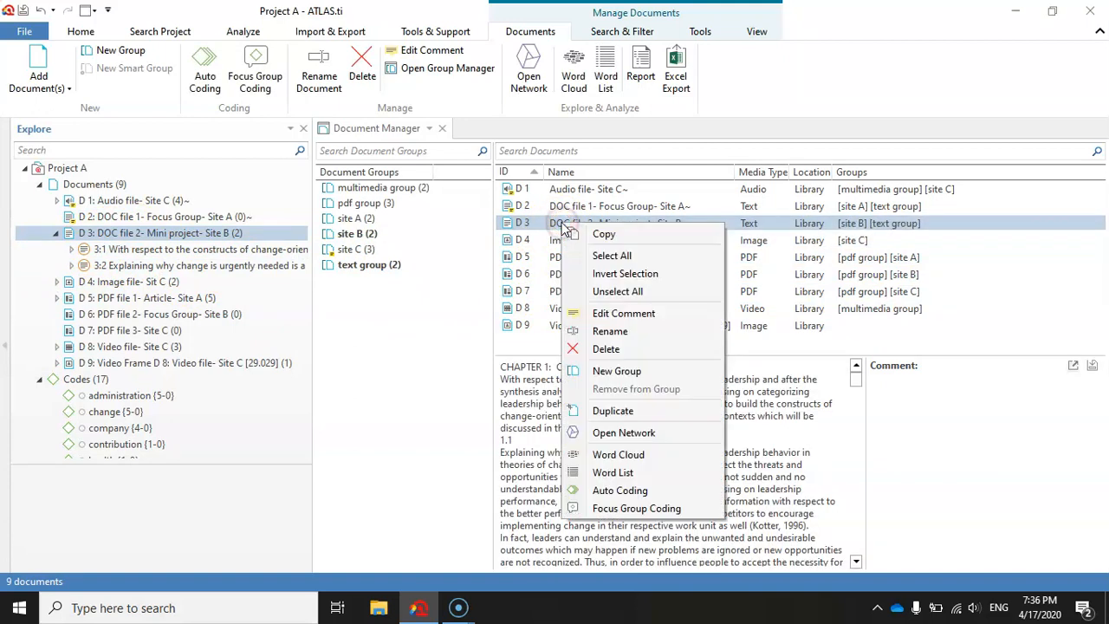
{"action": "left_click", "coordinate": [607, 412]}
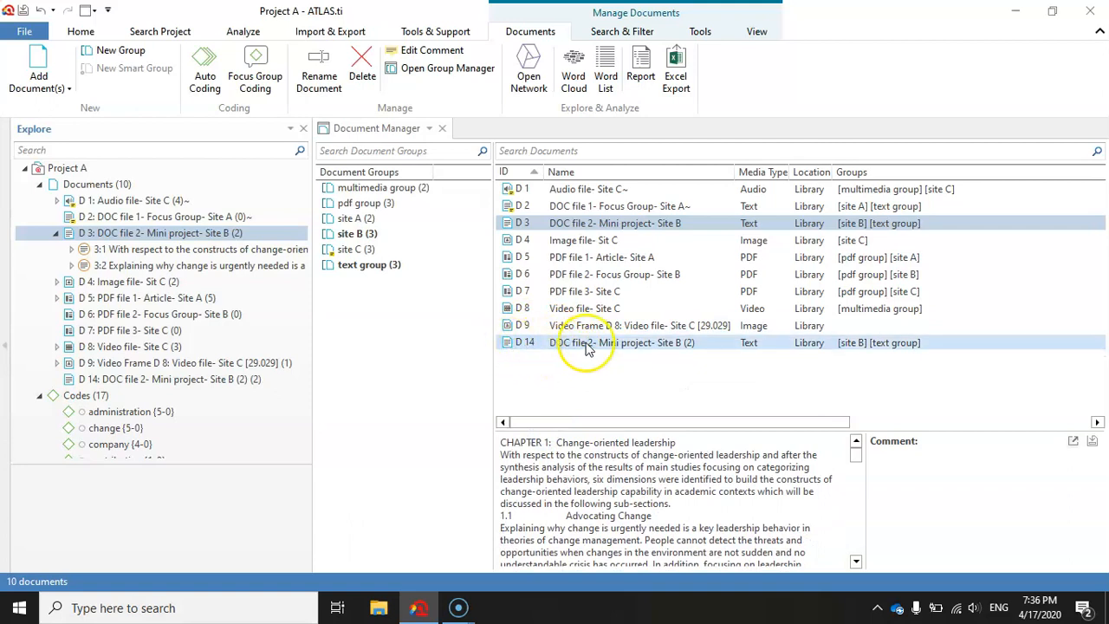
{"action": "left_click", "coordinate": [525, 343], "text": "ctrl"}
{"action": "left_click", "coordinate": [511, 191], "text": "ctrl"}
{"action": "left_click", "coordinate": [511, 191], "text": "ctrl"}
{"action": "left_click", "coordinate": [530, 345], "text": "ctrl"}
{"action": "left_click", "coordinate": [531, 349], "text": "ctrl"}
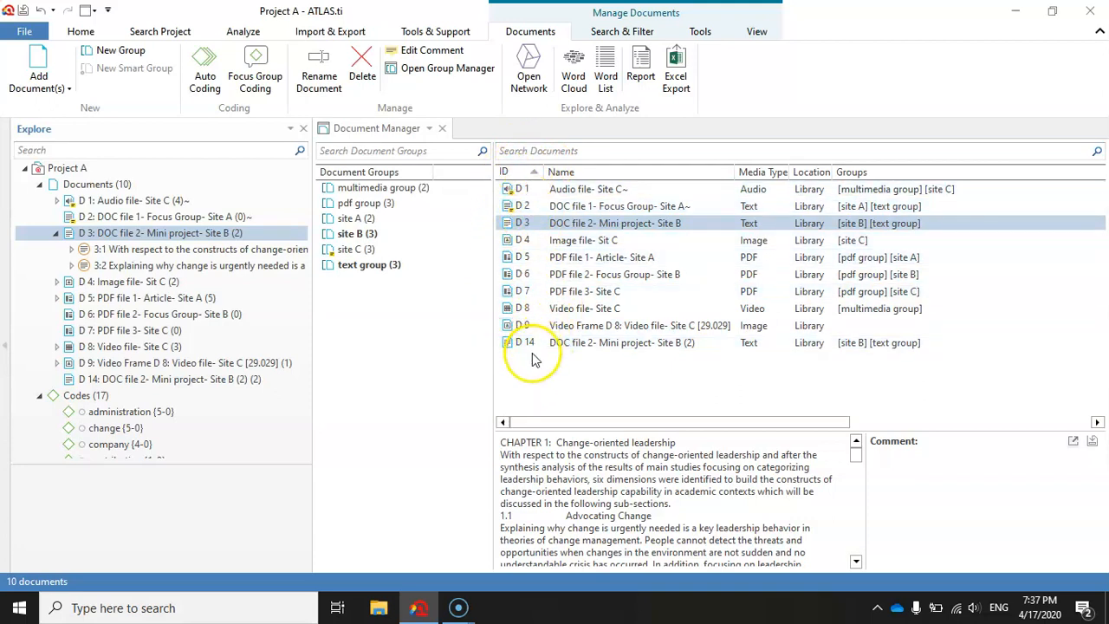
Renumber the project's documents consecutively, starting from 1.
{"action": "left_click", "coordinate": [701, 33]}
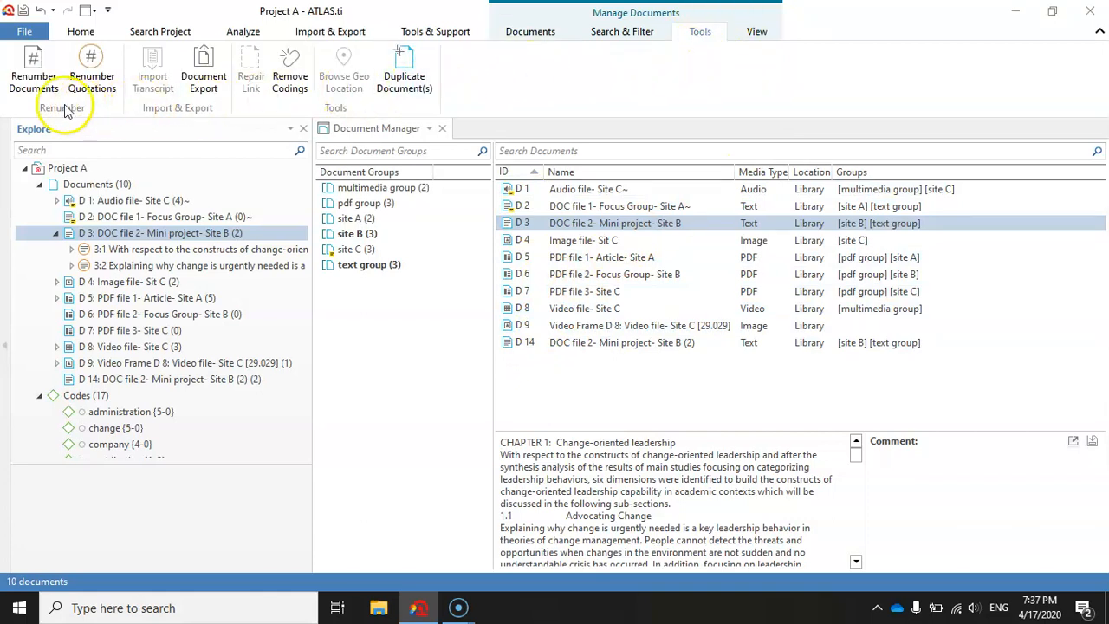
{"action": "left_click", "coordinate": [33, 58]}
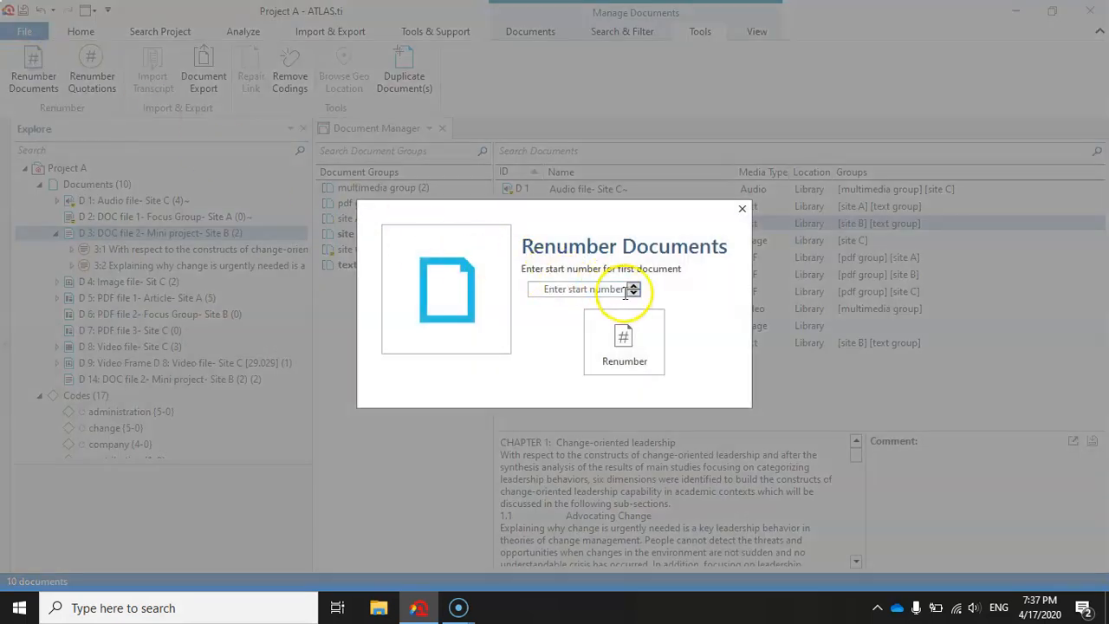
{"action": "left_click", "coordinate": [634, 286]}
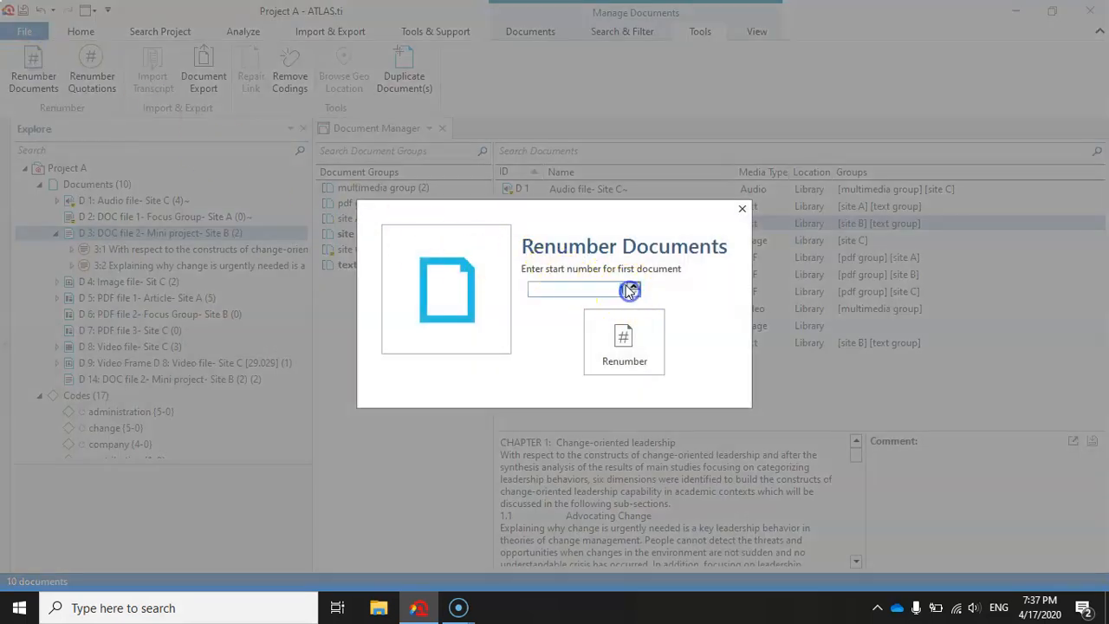
{"action": "left_click", "coordinate": [622, 336]}
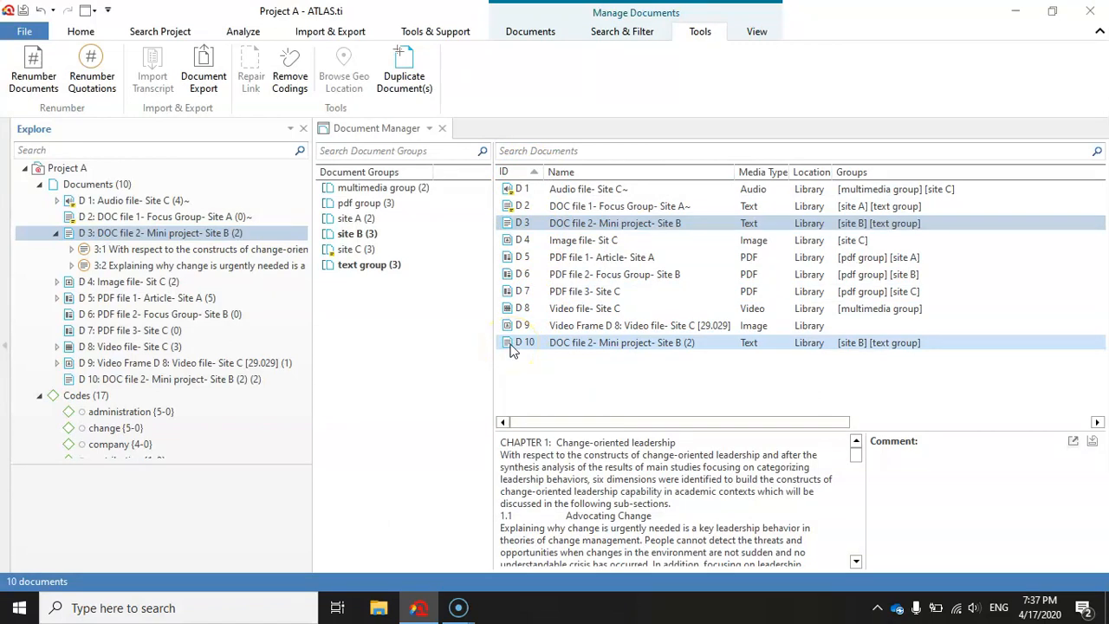
Compare the previews and groups of the original DOC file 2- Mini project- Site B and its duplicate D 10 in the document list.
{"action": "left_click", "coordinate": [564, 376]}
{"action": "left_click", "coordinate": [557, 344]}
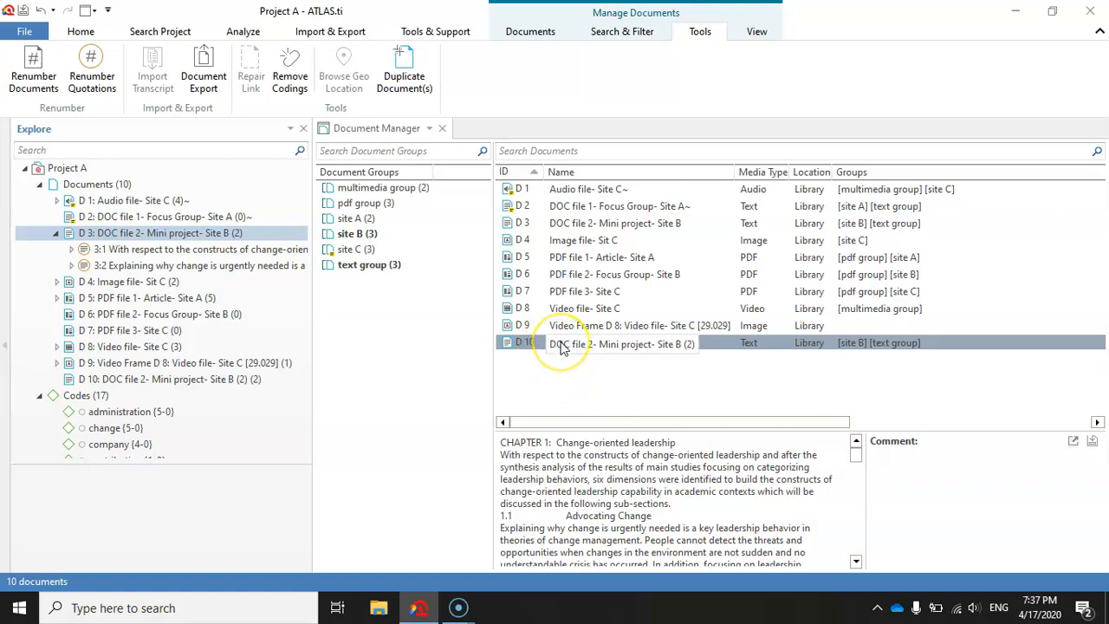
{"action": "left_click", "coordinate": [566, 223]}
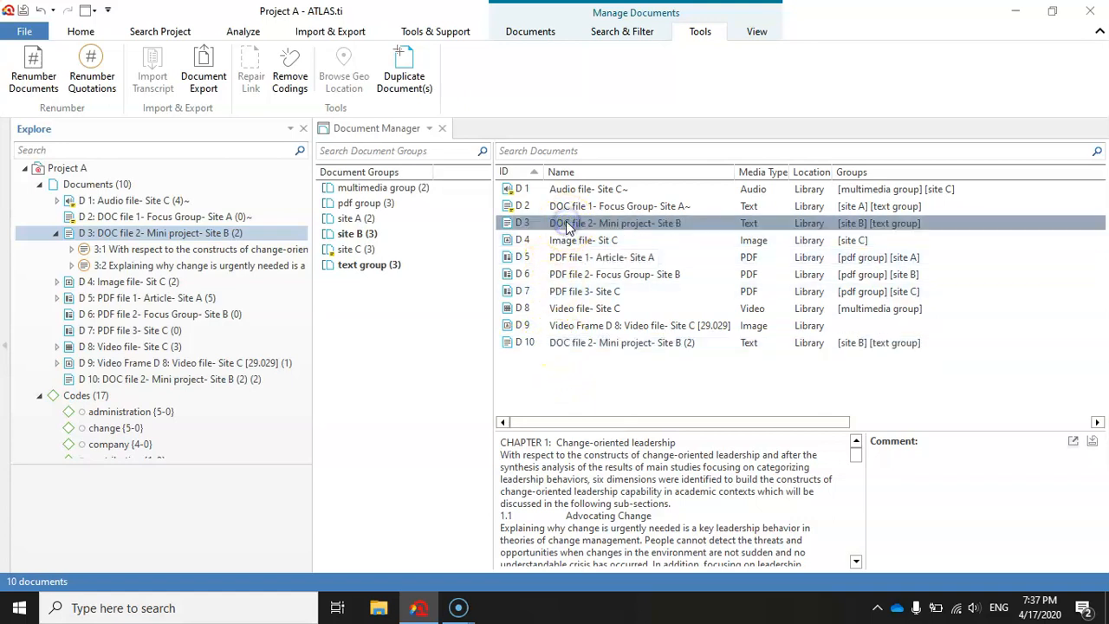
{"action": "left_click", "coordinate": [569, 345]}
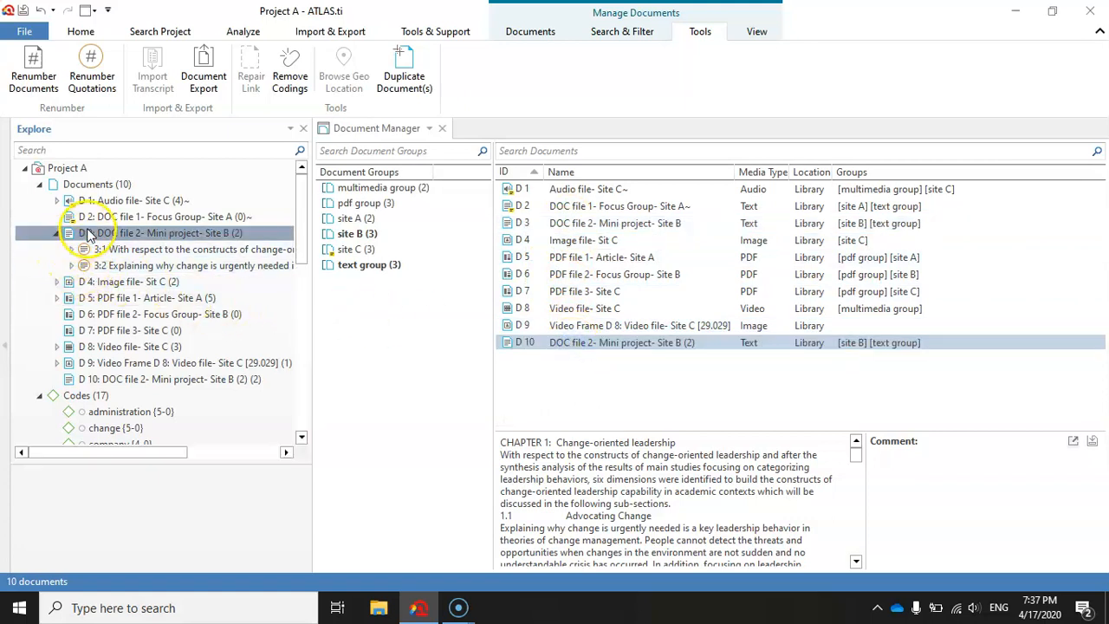
Check the quotations under D 3 in the project explorer and look for the same entries under duplicate D 10.
{"action": "left_click", "coordinate": [54, 233]}
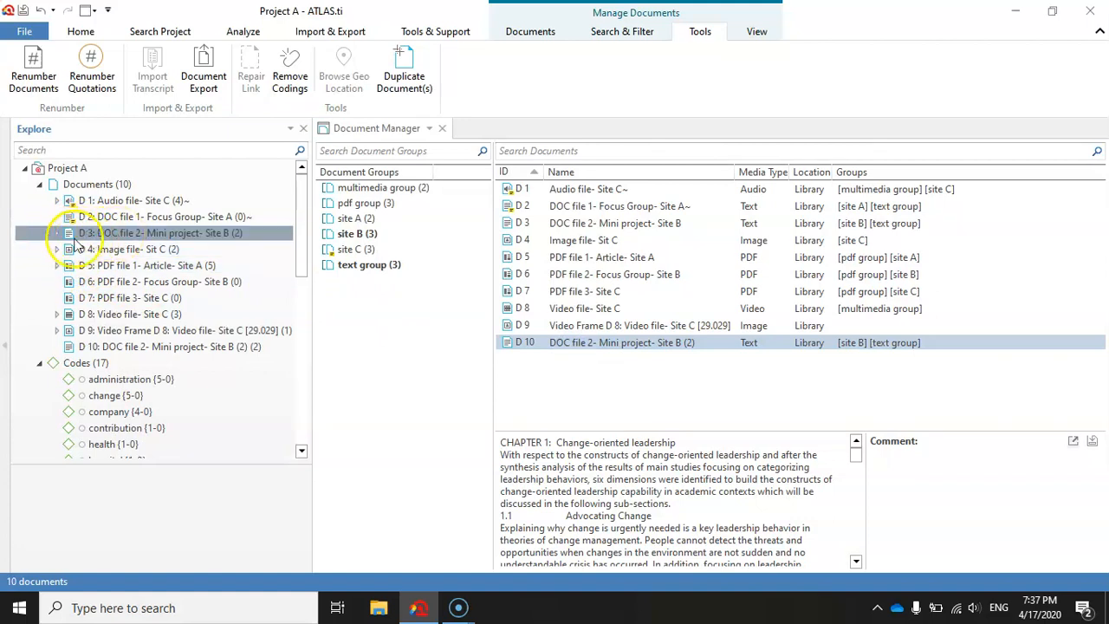
{"action": "left_click", "coordinate": [56, 233]}
{"action": "left_click", "coordinate": [92, 251]}
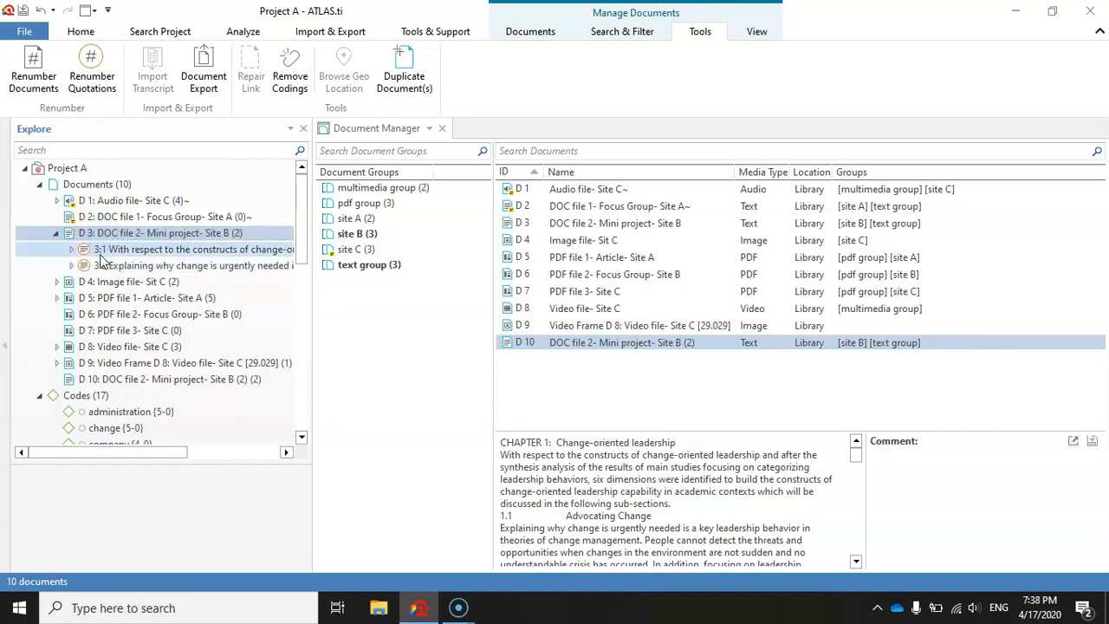
{"action": "left_click", "coordinate": [82, 380]}
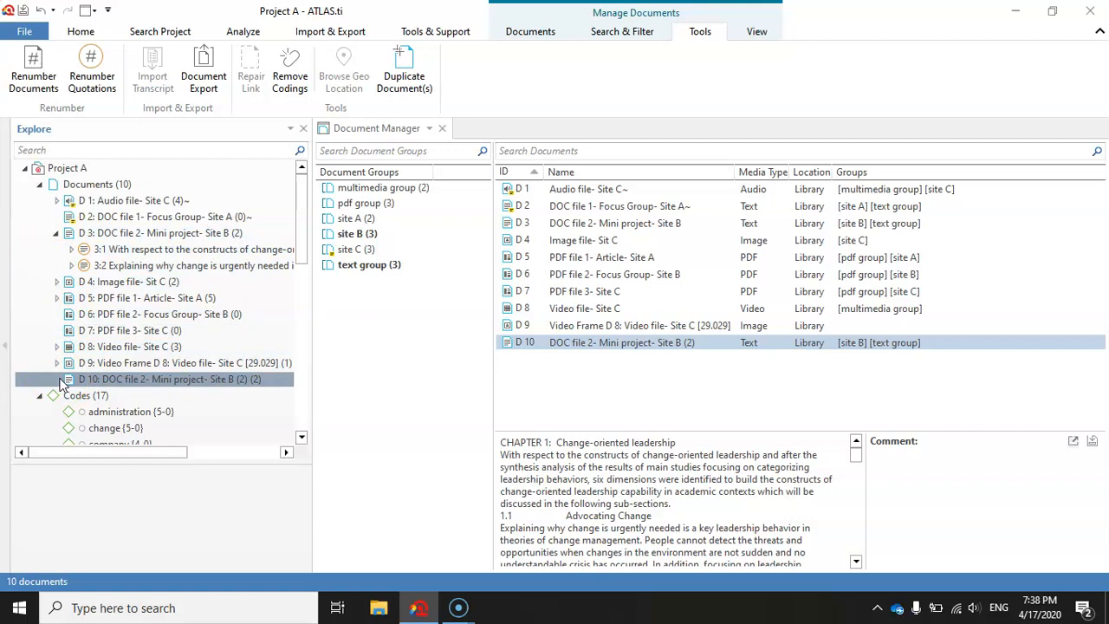
Open duplicate document D 10, examine its quotations and codes in the margin, and close the document.
{"action": "double_click", "coordinate": [104, 381]}
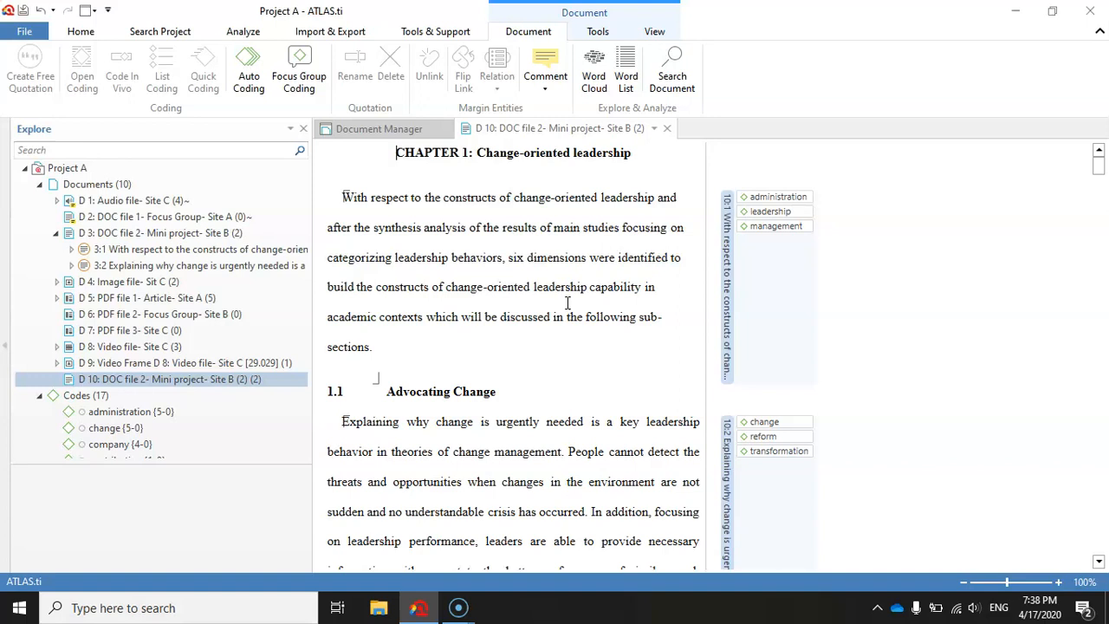
{"action": "left_click", "coordinate": [48, 377]}
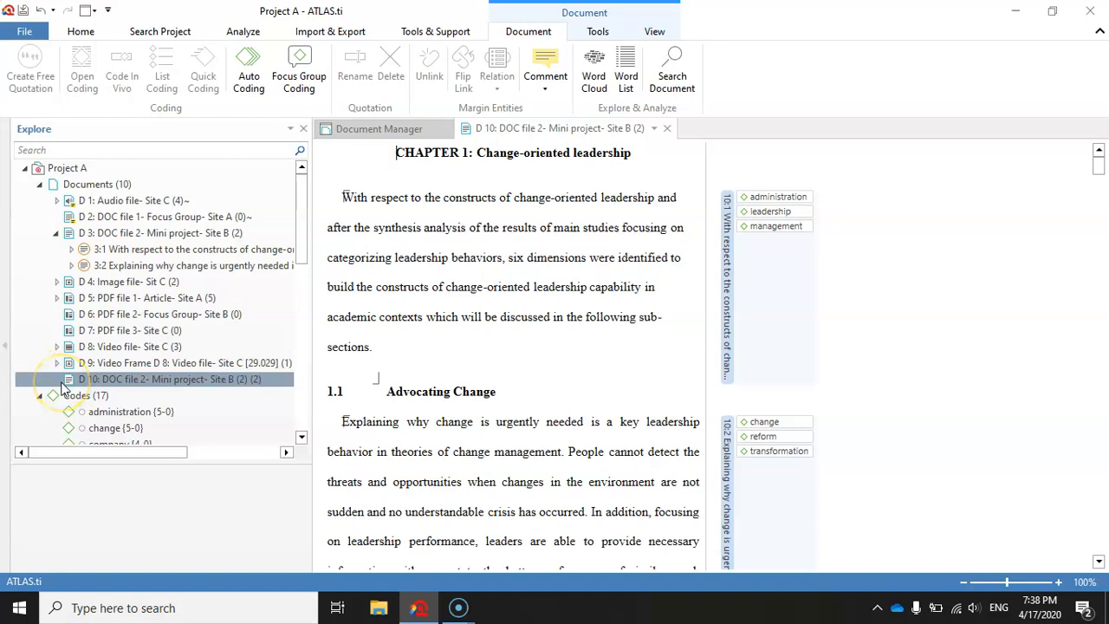
{"action": "left_click", "coordinate": [667, 130]}
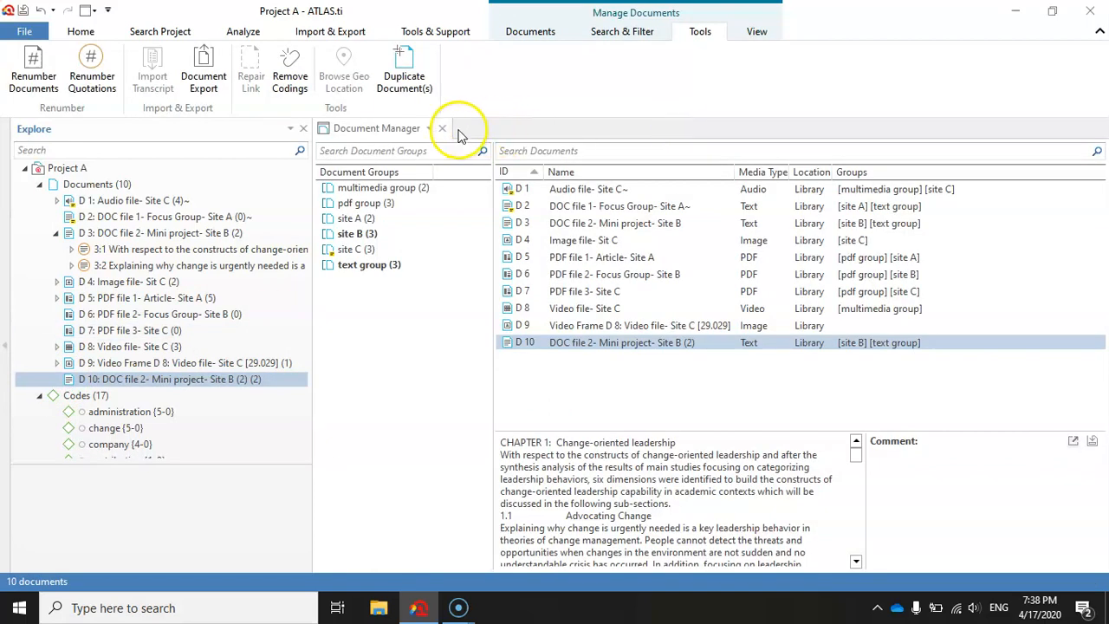
Save Project A with the Document Manager closed, and reopen the project in a maximized window.
{"action": "left_click", "coordinate": [446, 131]}
{"action": "left_click", "coordinate": [23, 11]}
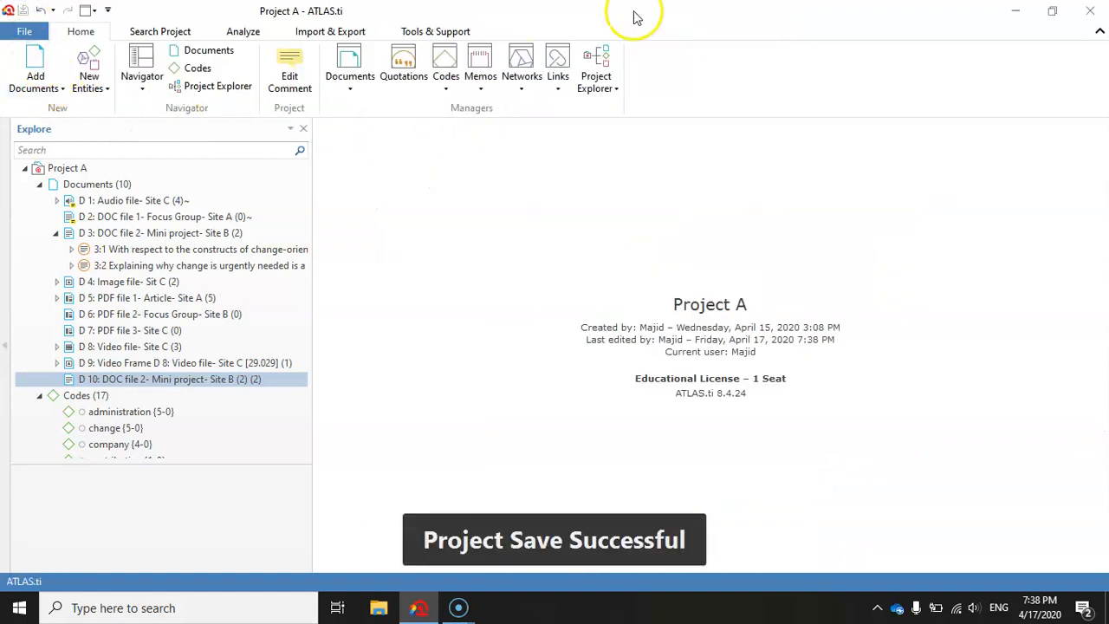
{"action": "left_click", "coordinate": [1090, 10]}
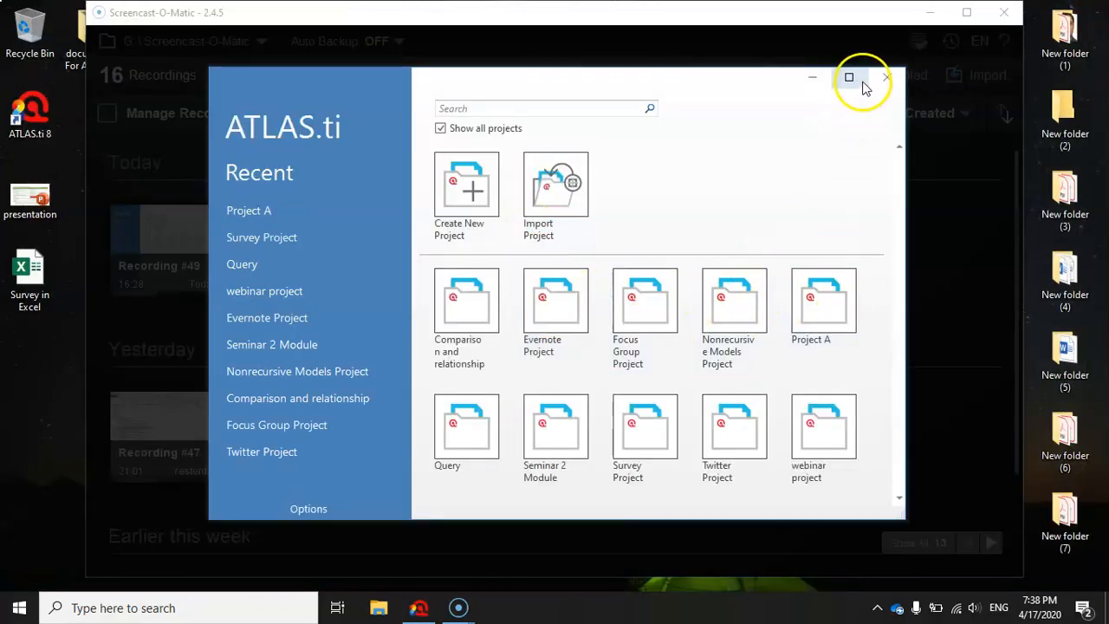
{"action": "left_click", "coordinate": [814, 294]}
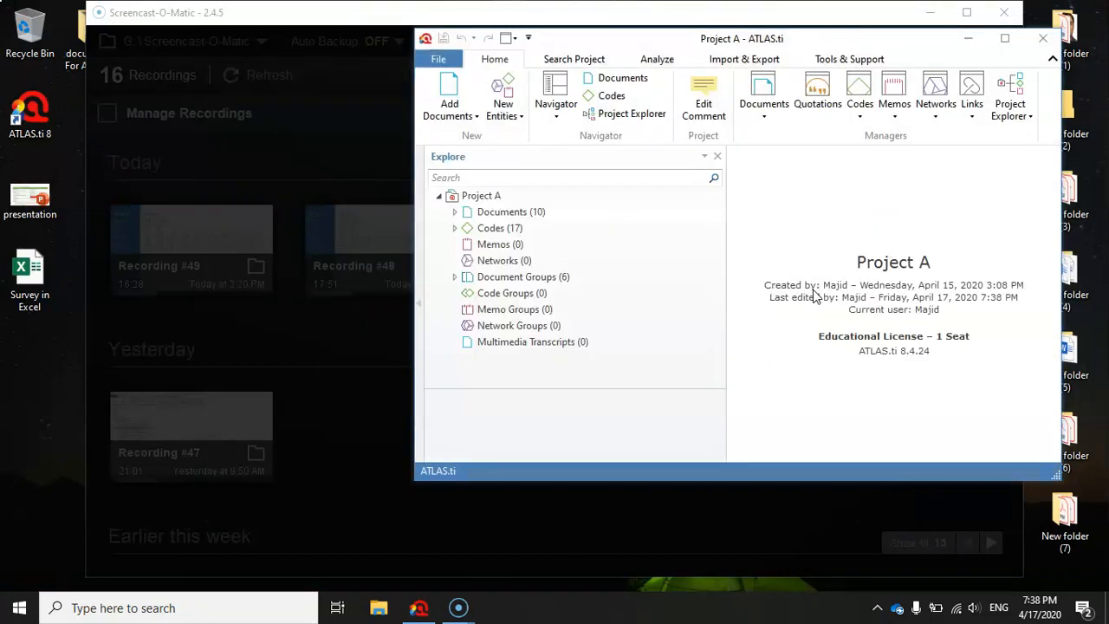
{"action": "left_click", "coordinate": [1004, 38]}
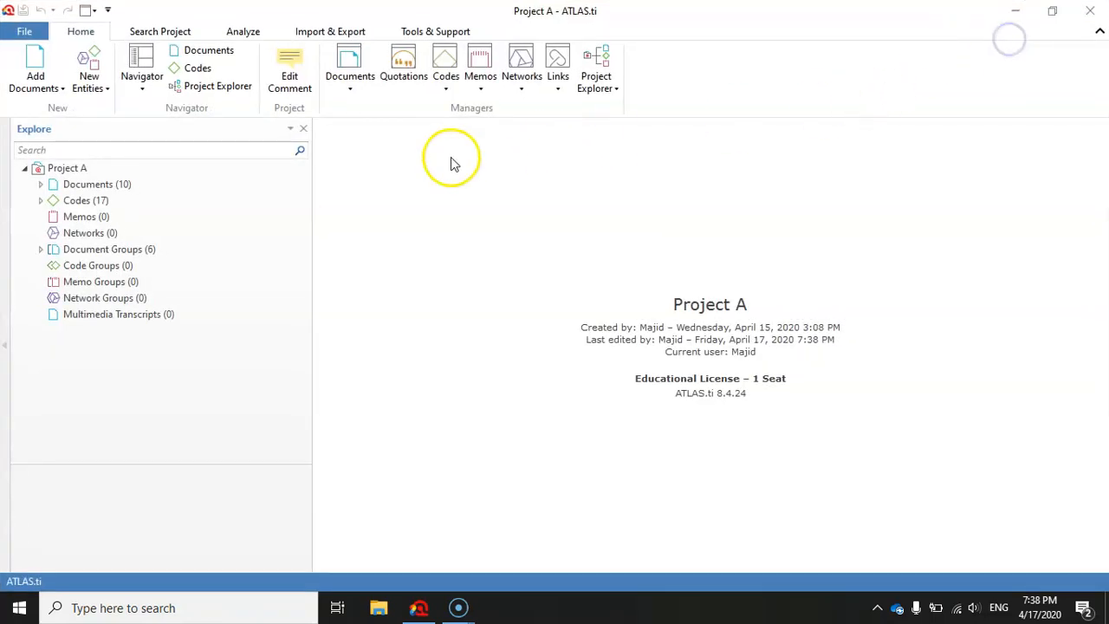
Expand D 10 and D 3 in the project explorer and compare the quotations of the duplicate with those of the original.
{"action": "left_click", "coordinate": [40, 184]}
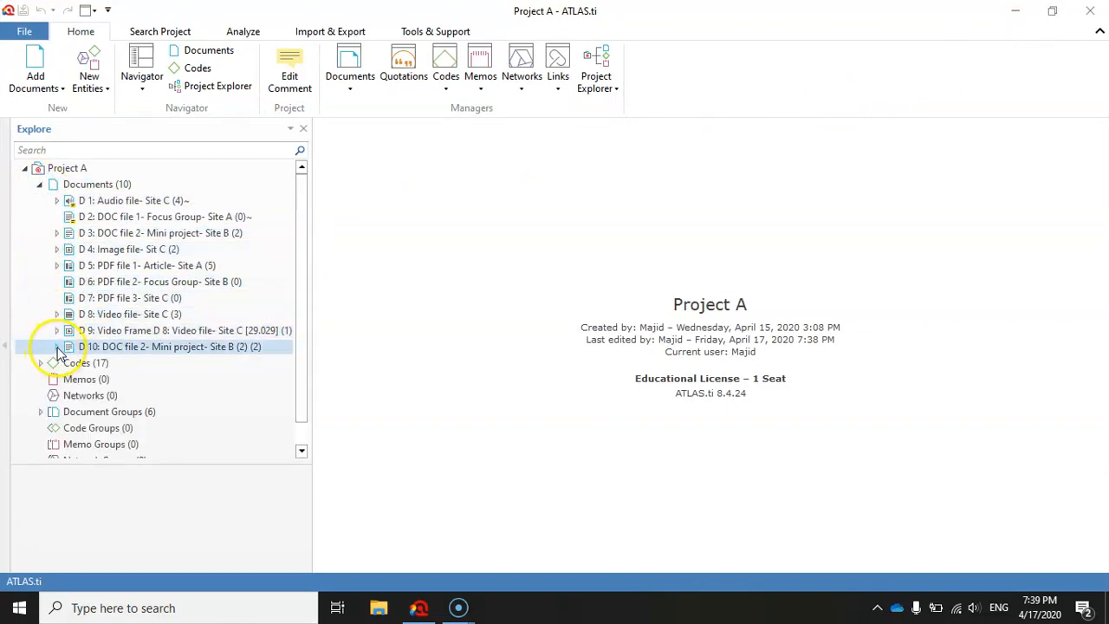
{"action": "left_click", "coordinate": [57, 348]}
{"action": "left_click", "coordinate": [62, 363]}
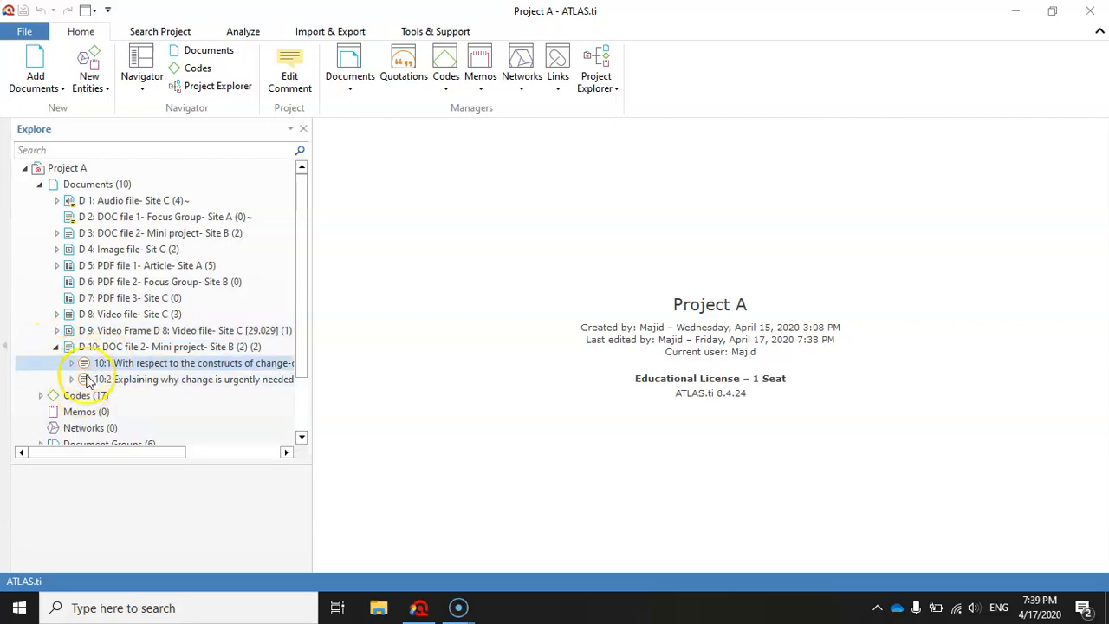
{"action": "left_click", "coordinate": [58, 233]}
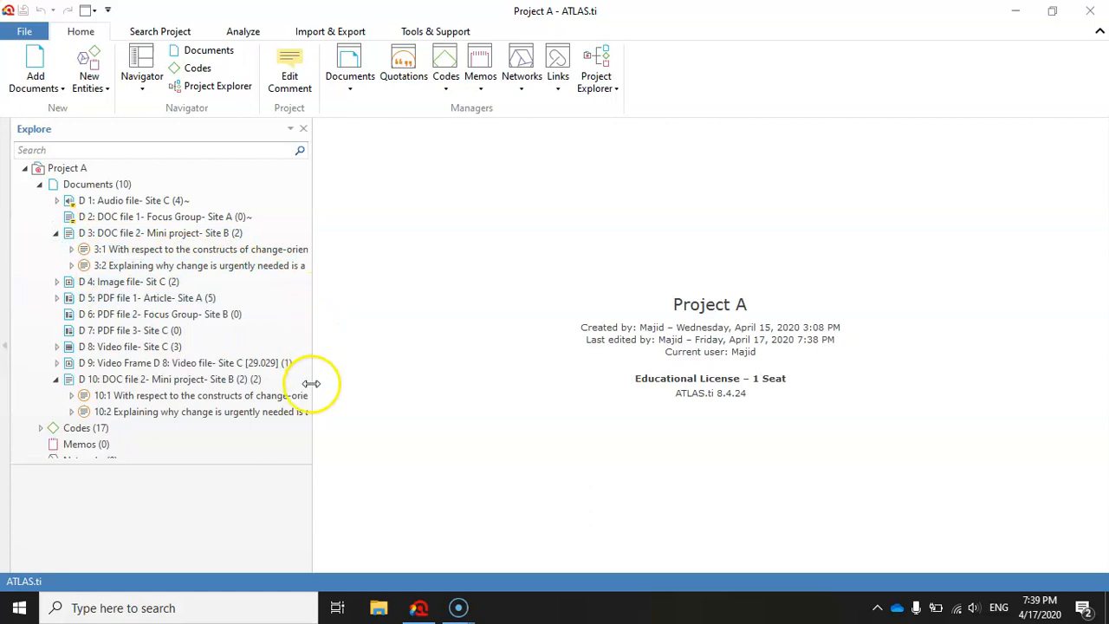
{"action": "left_click", "coordinate": [136, 249]}
{"action": "left_click", "coordinate": [136, 266]}
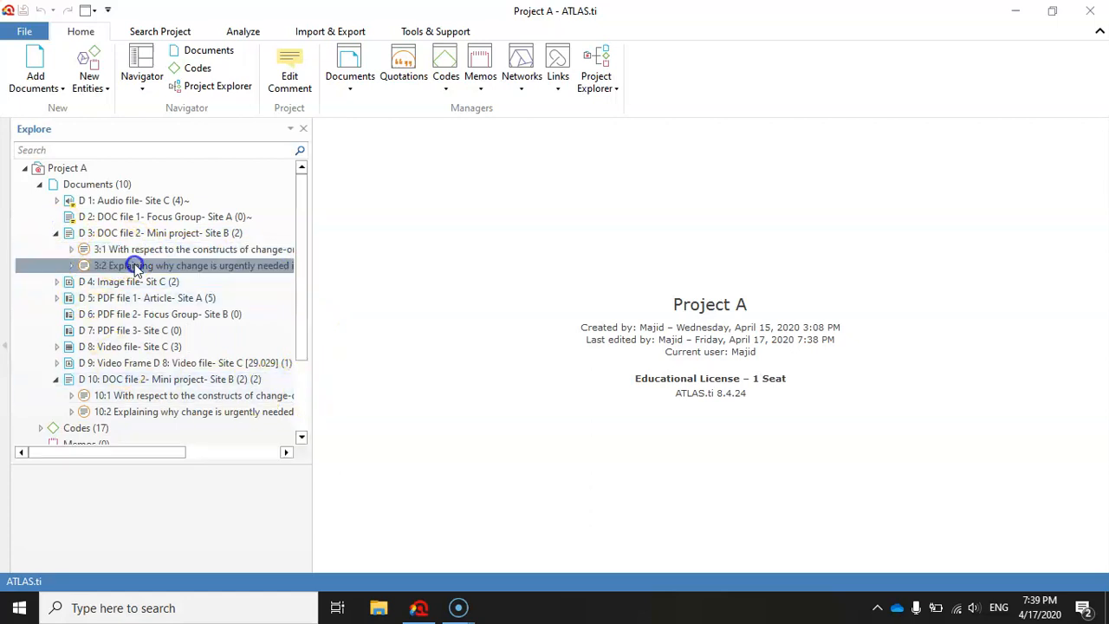
{"action": "left_click", "coordinate": [139, 396]}
{"action": "left_click", "coordinate": [104, 410]}
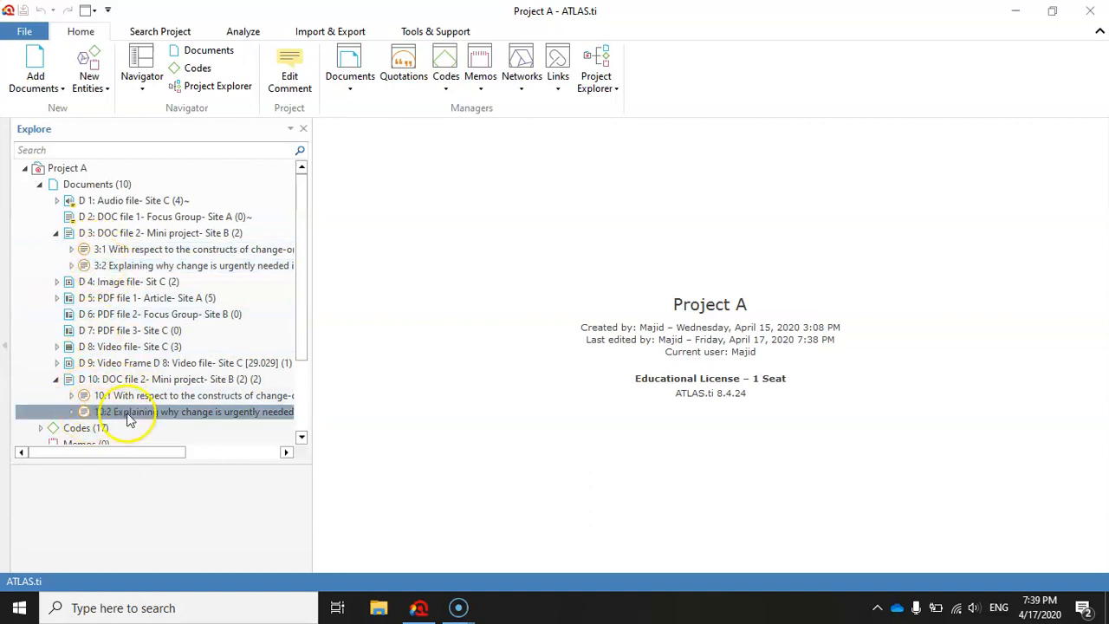
Compare the codes under quotations 3:1 and 10:1, and collapse duplicate document D 10.
{"action": "left_click", "coordinate": [71, 249]}
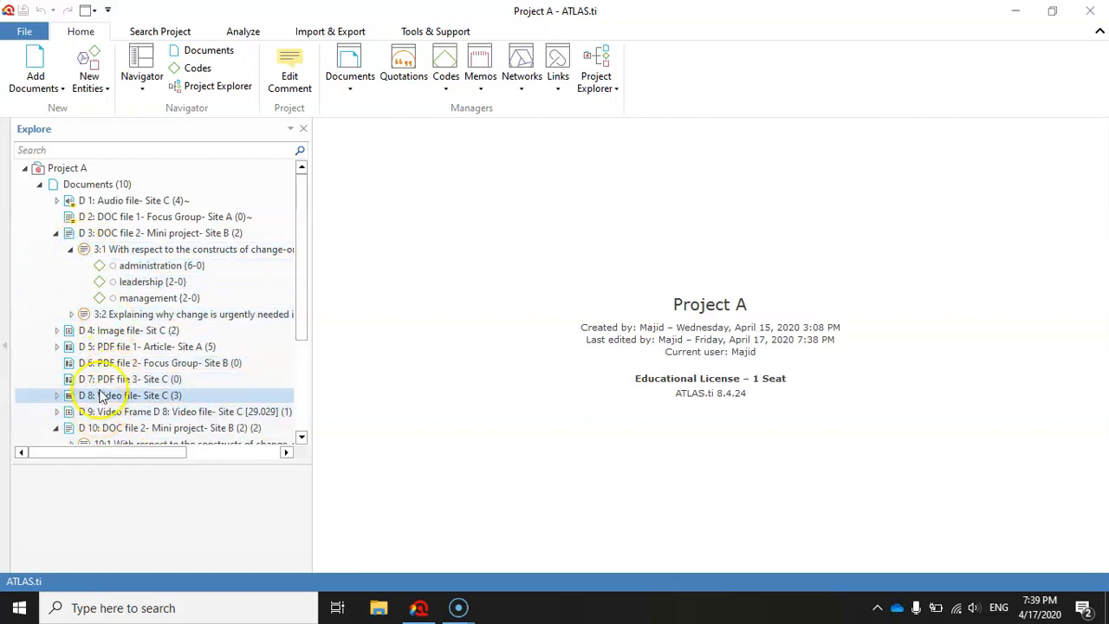
{"action": "scroll", "coordinate": [99, 395], "scroll_direction": "down", "scroll_amount": 1}
{"action": "left_click", "coordinate": [71, 405]}
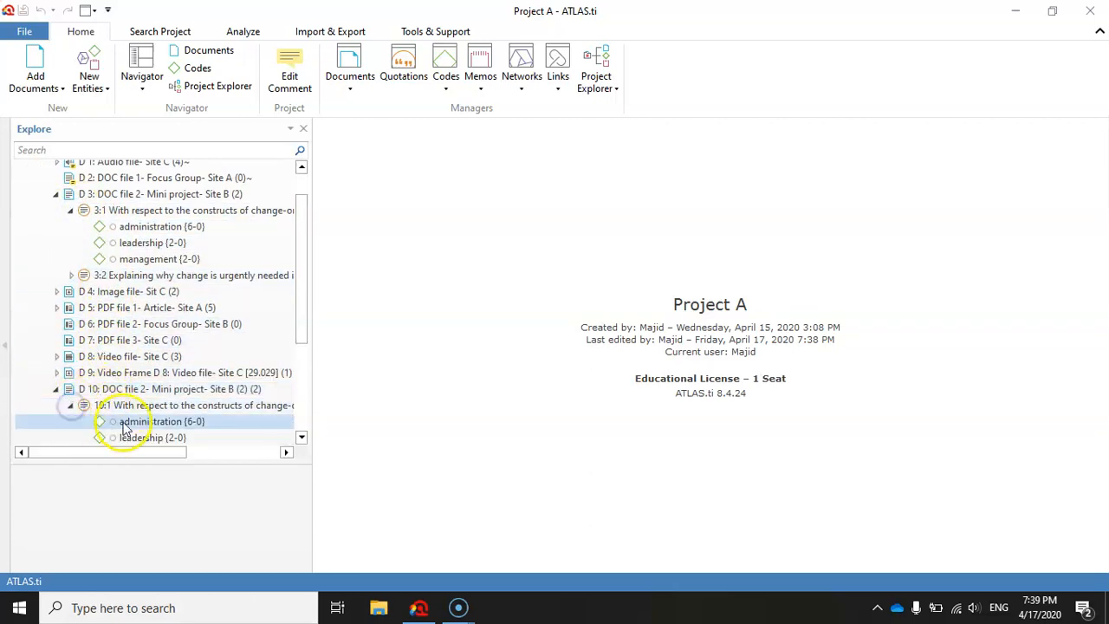
{"action": "scroll", "coordinate": [124, 427], "scroll_direction": "down", "scroll_amount": 1}
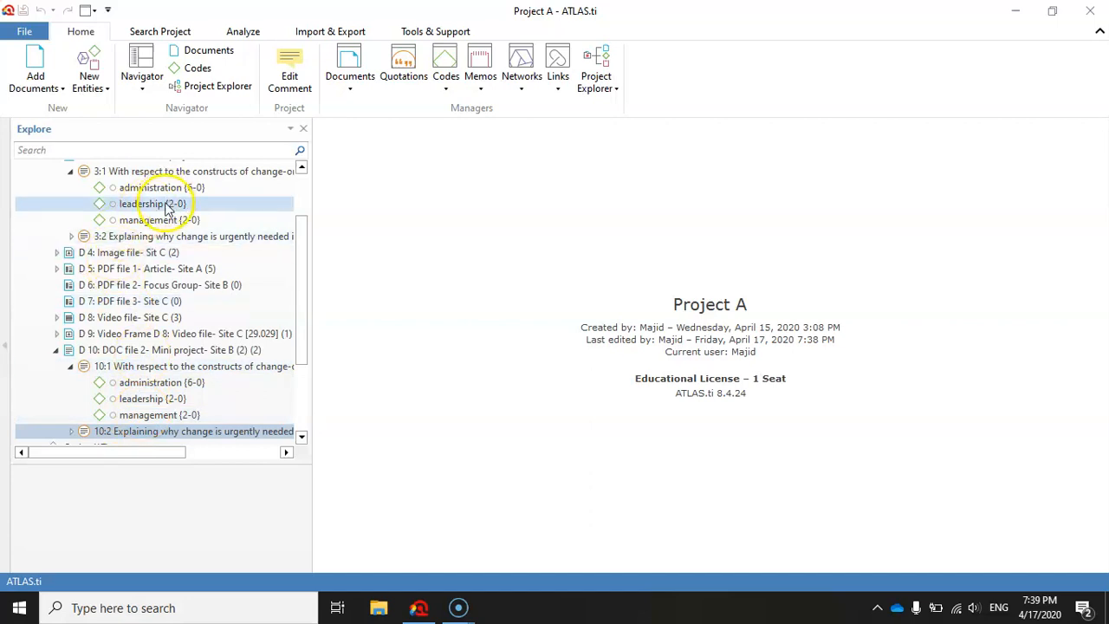
{"action": "scroll", "coordinate": [139, 221], "scroll_direction": "up", "scroll_amount": 1}
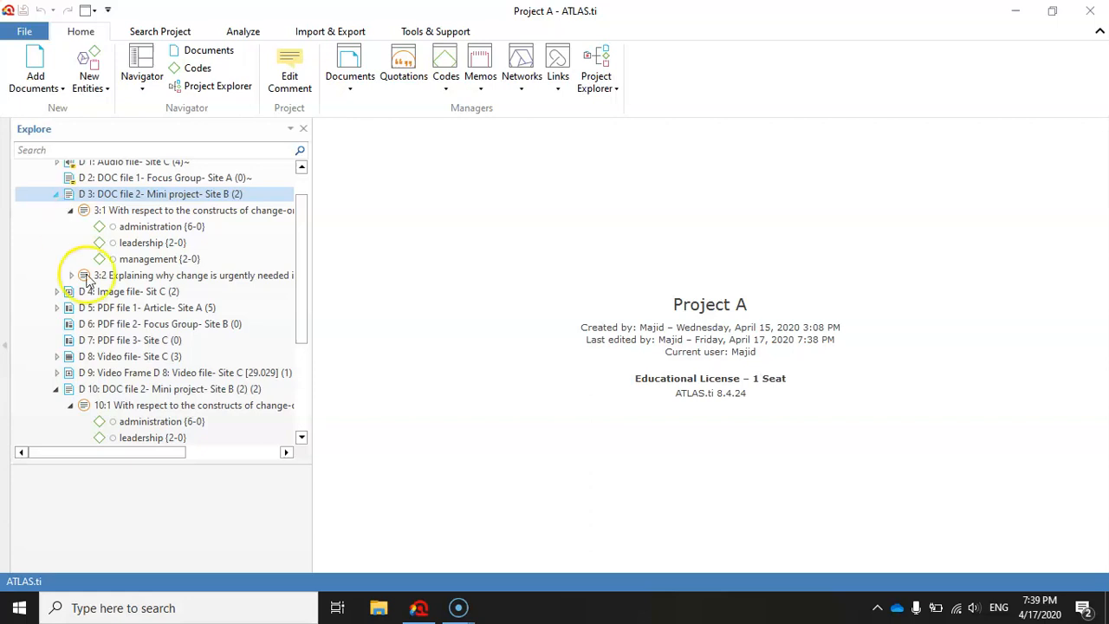
{"action": "left_click", "coordinate": [304, 373]}
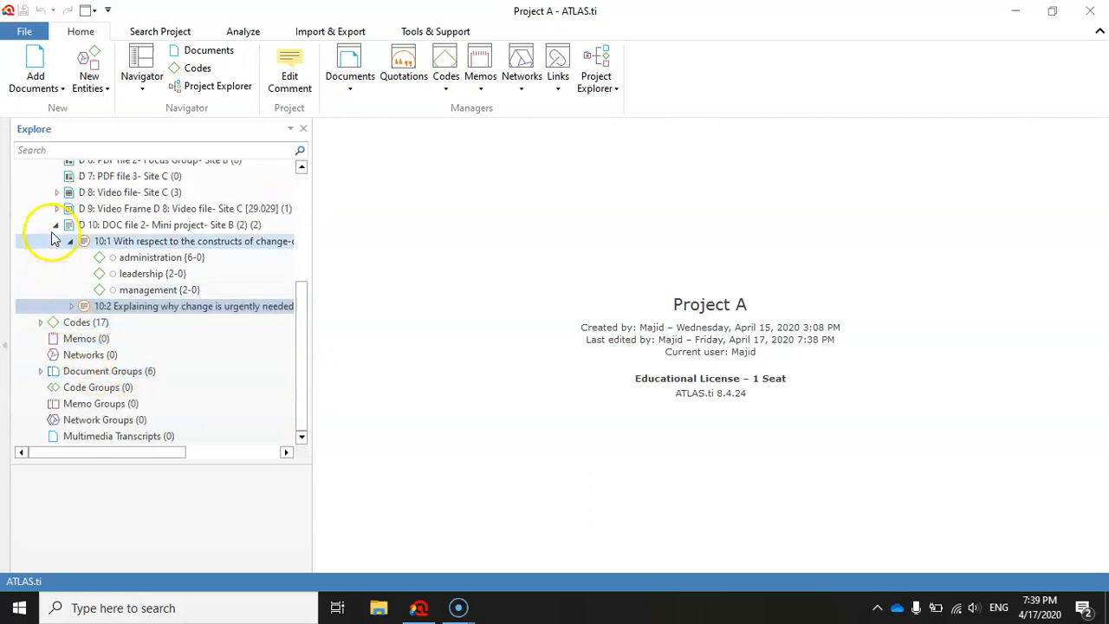
{"action": "left_click", "coordinate": [55, 225]}
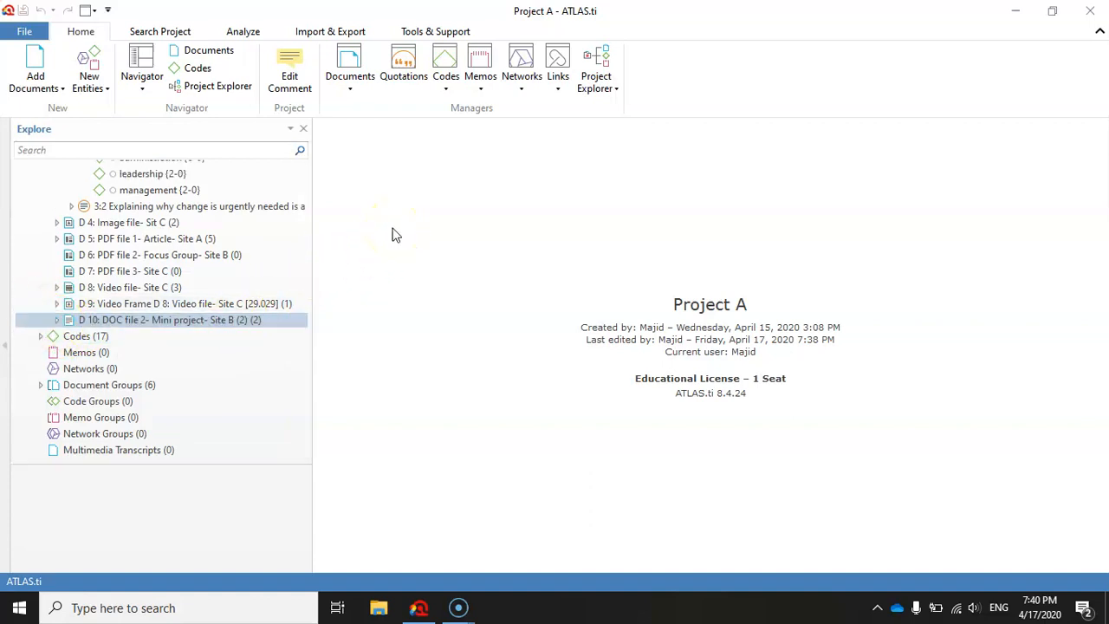
Start a problem report reading "when the user duplicates a document which contains codes and quotations, the small triangle".
{"action": "left_click", "coordinate": [430, 33]}
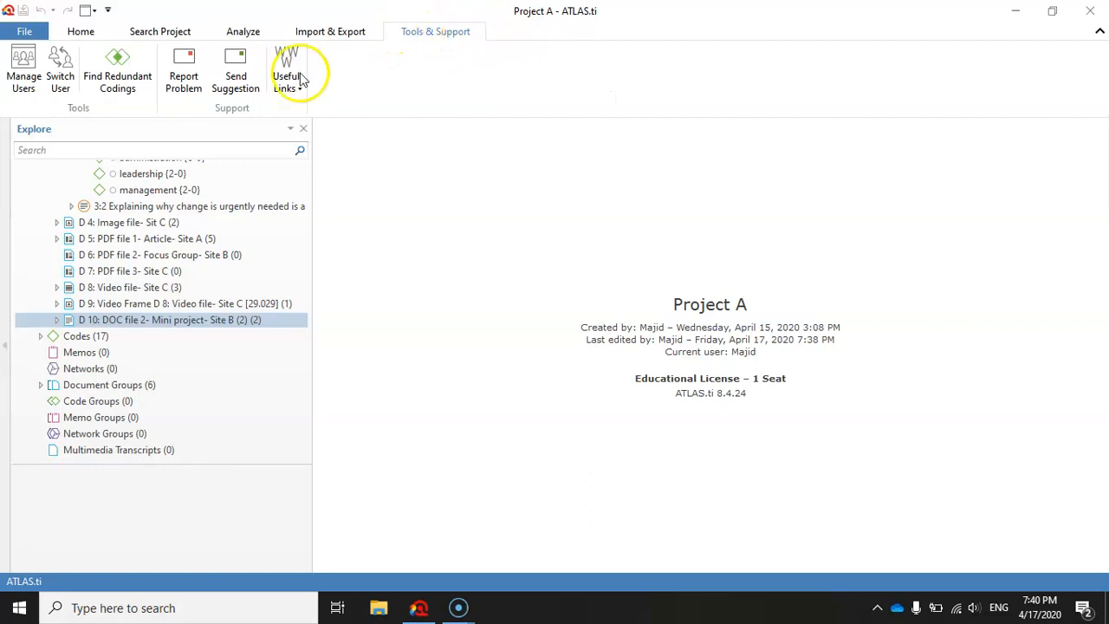
{"action": "left_click", "coordinate": [184, 65]}
{"action": "left_click", "coordinate": [328, 172]}
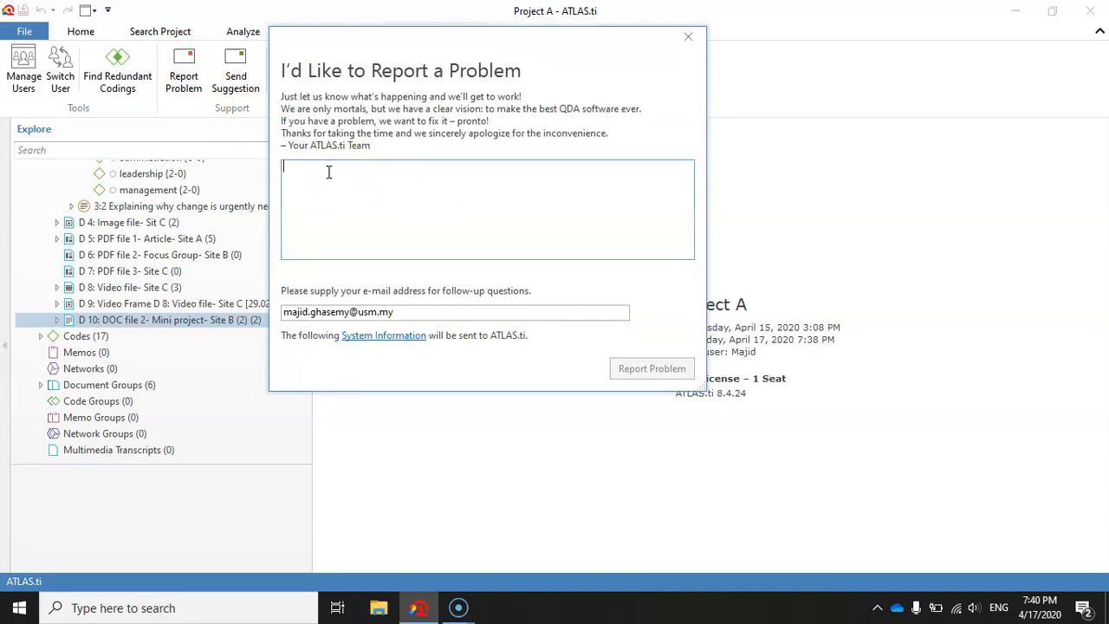
{"action": "type", "text": "when the use"}
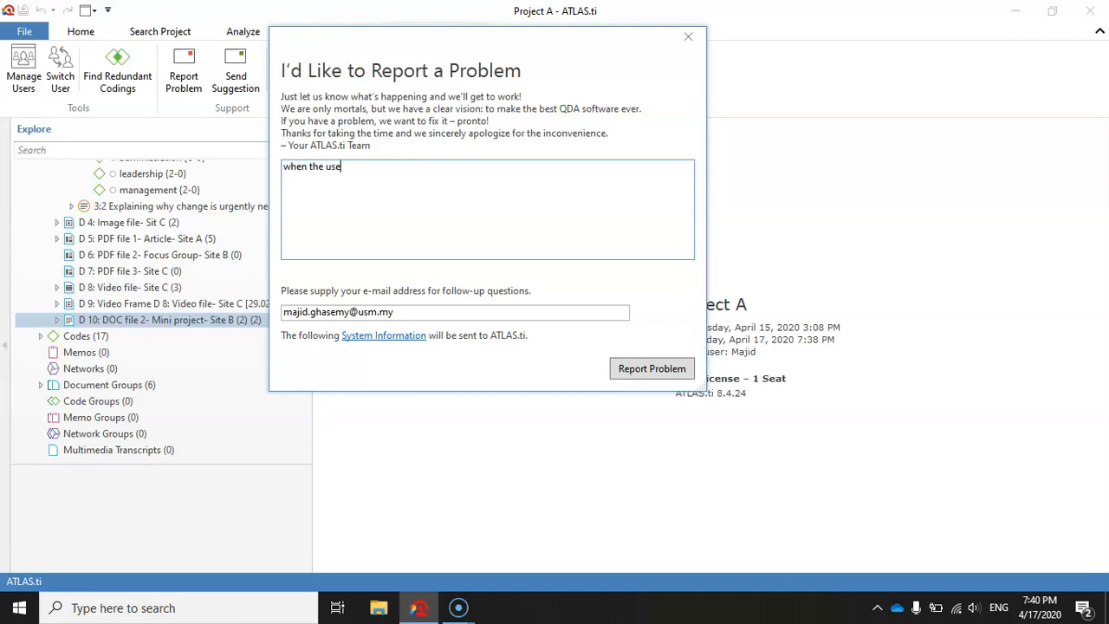
{"action": "type", "text": "r duplicates a document which contains codes and "}
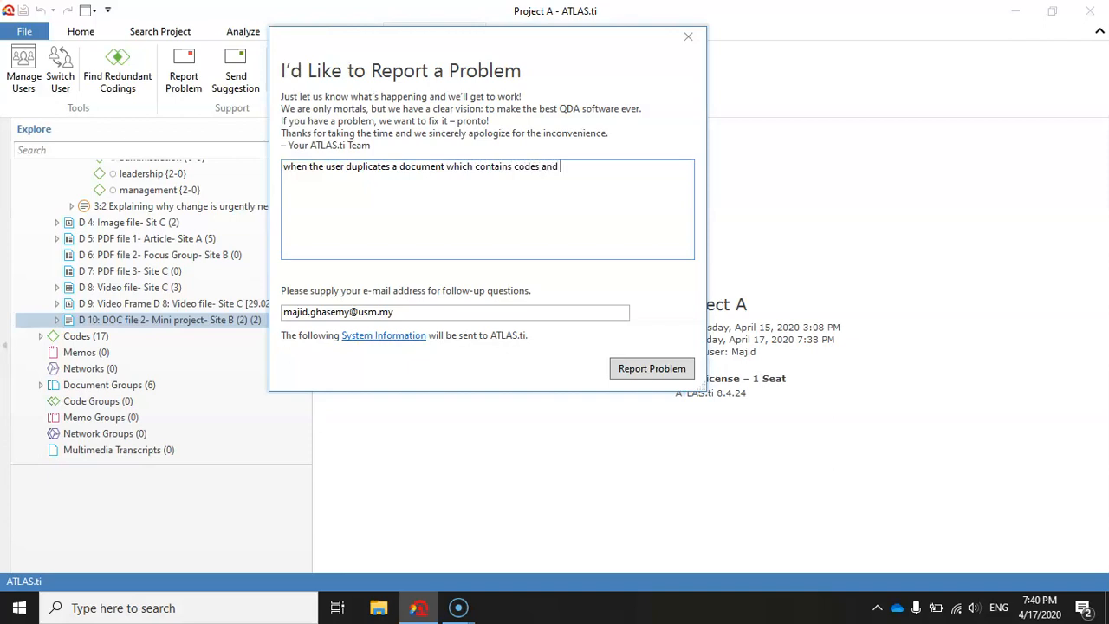
{"action": "type", "text": "quotations"}
{"action": "type", "text": "the small triangle "}
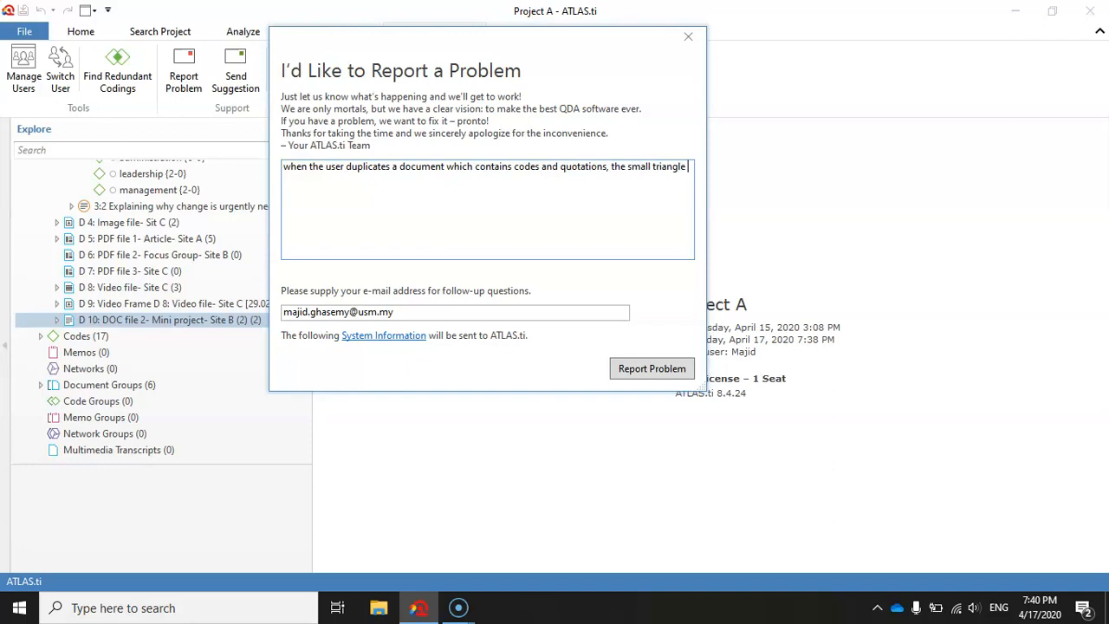
Continue the problem report with "is not displayed immediately next to the duplicated document in the explorer section and the user should".
{"action": "type", "text": "is not displayed immediately next to"}
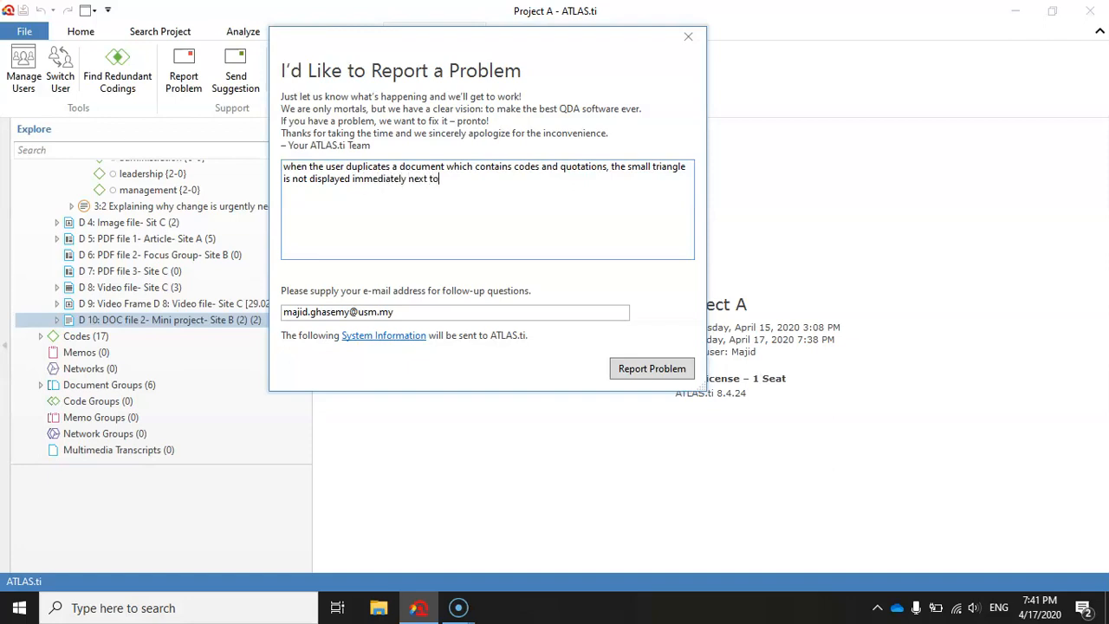
{"action": "type", "text": " the duplicated"}
{"action": "key", "text": "BackSpace"}
{"action": "key", "text": "BackSpace"}
{"action": "key", "text": "BackSpace"}
{"action": "key", "text": "BackSpace"}
{"action": "key", "text": "BackSpace"}
{"action": "key", "text": "BackSpace"}
{"action": "key", "text": "BackSpace"}
{"action": "key", "text": "BackSpace"}
{"action": "type", "text": "licated d"}
{"action": "key", "text": "BackSpace"}
{"action": "key", "text": "BackSpace"}
{"action": "type", "text": "d document in the xplorer"}
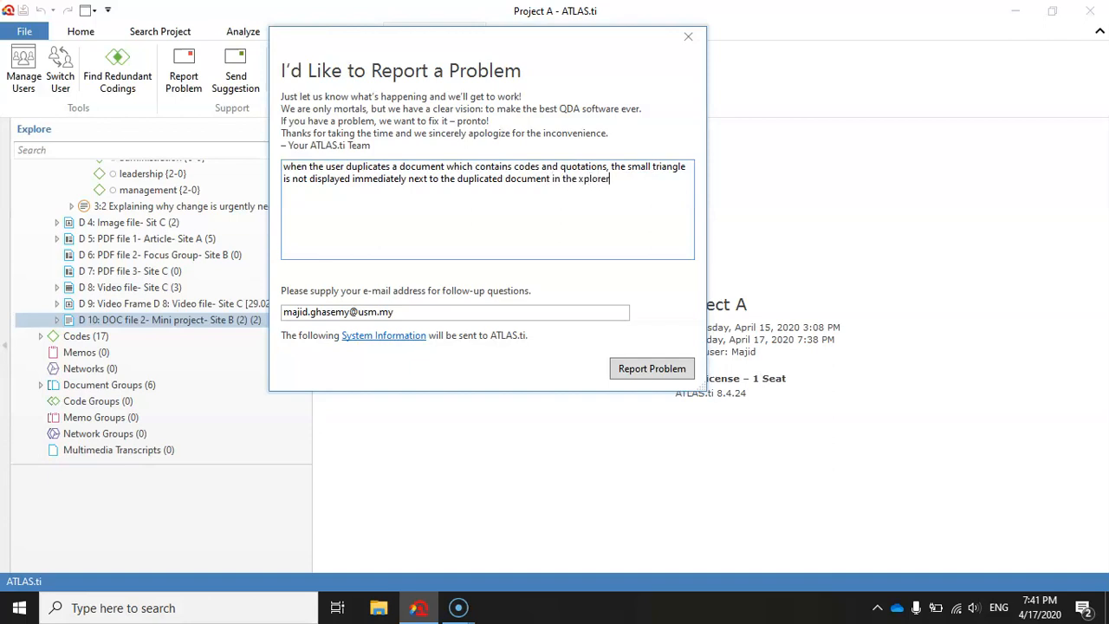
{"action": "type", "text": " sec"}
{"action": "key", "text": "BackSpace"}
{"action": "key", "text": "BackSpace"}
{"action": "key", "text": "BackSpace"}
{"action": "key", "text": "BackSpace"}
{"action": "key", "text": "BackSpace"}
{"action": "key", "text": "BackSpace"}
{"action": "key", "text": "BackSpace"}
{"action": "key", "text": "BackSpace"}
{"action": "key", "text": "BackSpace"}
{"action": "key", "text": "BackSpace"}
{"action": "key", "text": "BackSpace"}
{"action": "type", "text": "explorer section and the user should"}
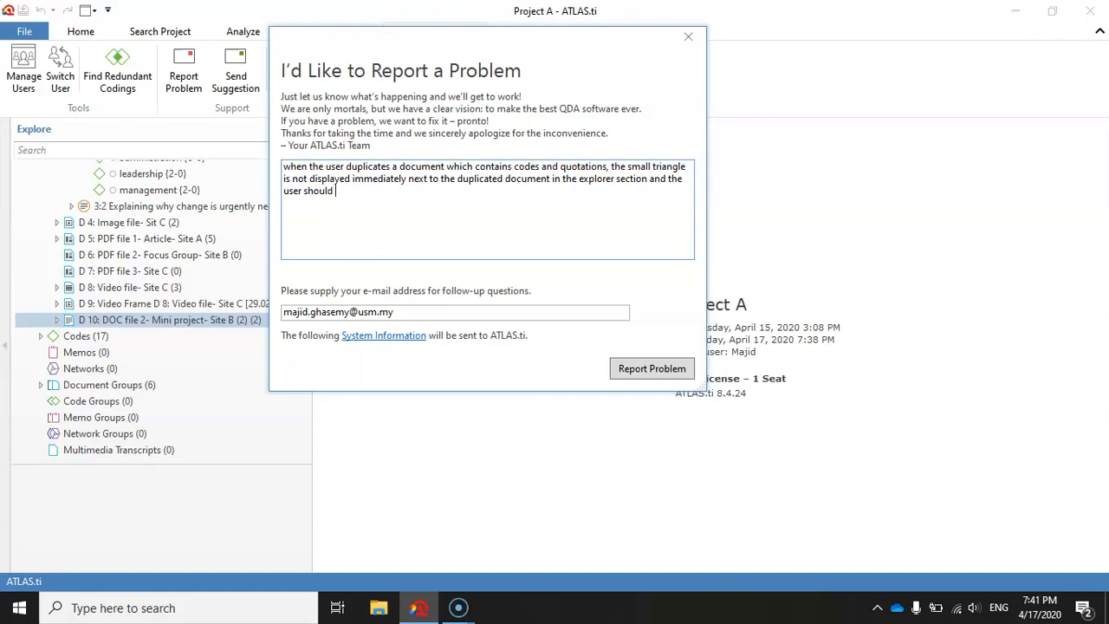
Finish the problem description with "close the project and reopen it to see the traingle in the project explorer panel.".
{"action": "type", "text": " close the roject"}
{"action": "key", "text": "BackSpace"}
{"action": "key", "text": "BackSpace"}
{"action": "key", "text": "BackSpace"}
{"action": "key", "text": "BackSpace"}
{"action": "type", "text": "project and reope"}
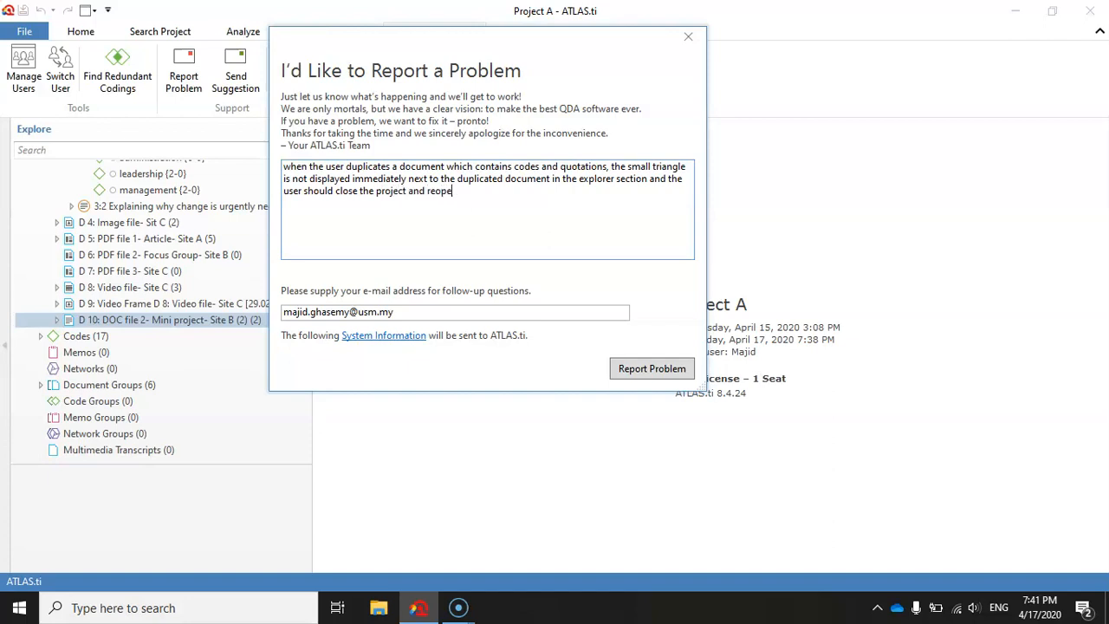
{"action": "type", "text": "n it to see the traingle in the "}
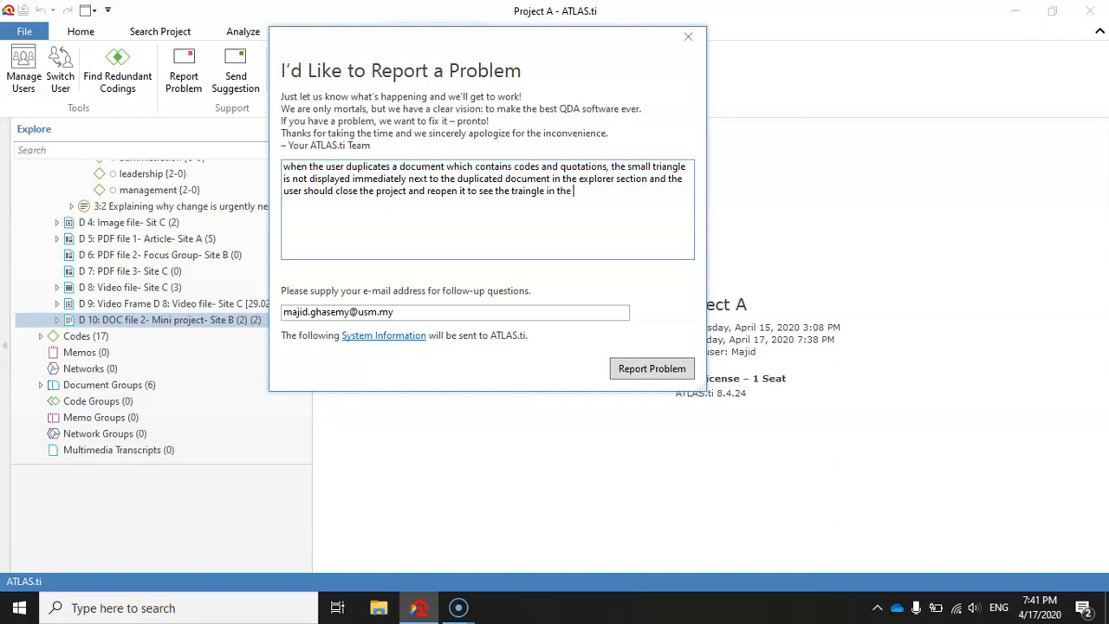
{"action": "type", "text": "project explorer panel."}
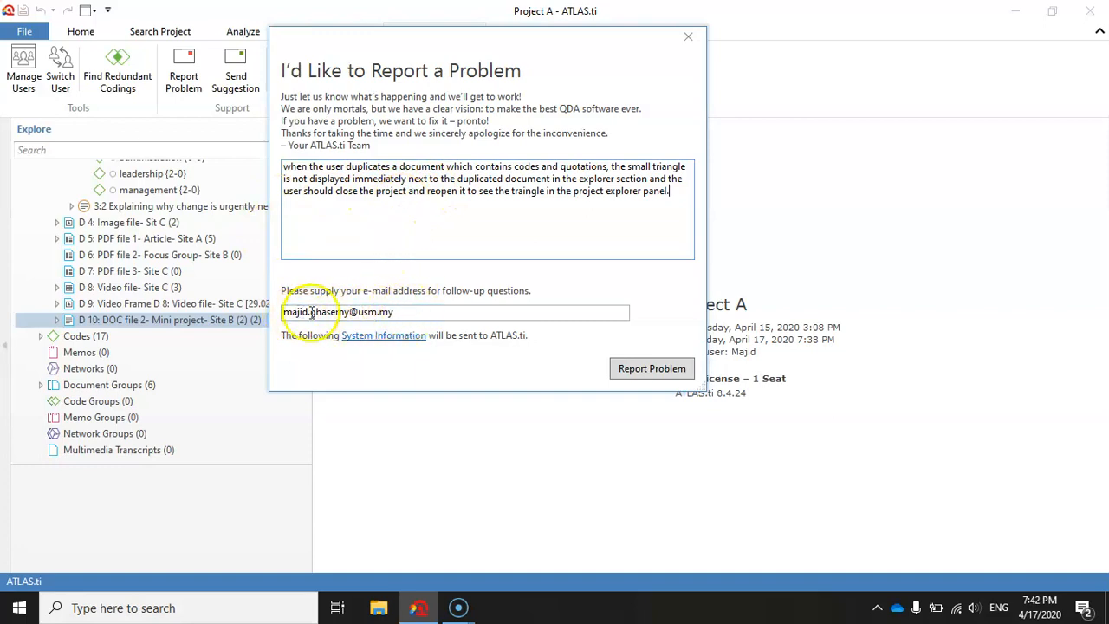
Send the problem report with the prefilled follow-up e-mail address and return to the main project commands.
{"action": "left_click", "coordinate": [413, 311]}
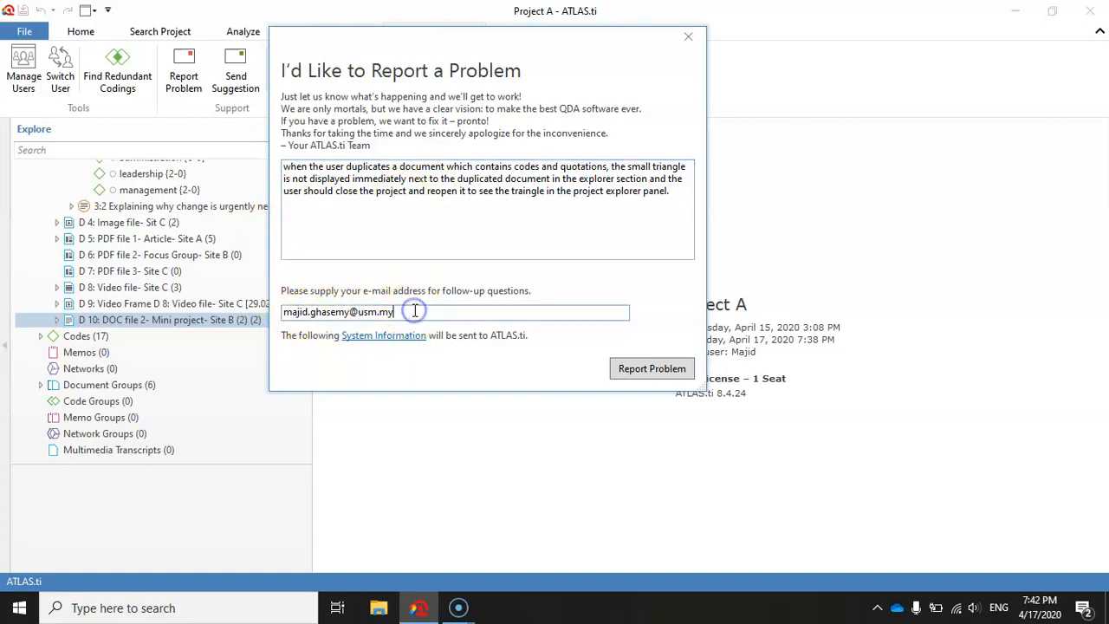
{"action": "left_click", "coordinate": [641, 371]}
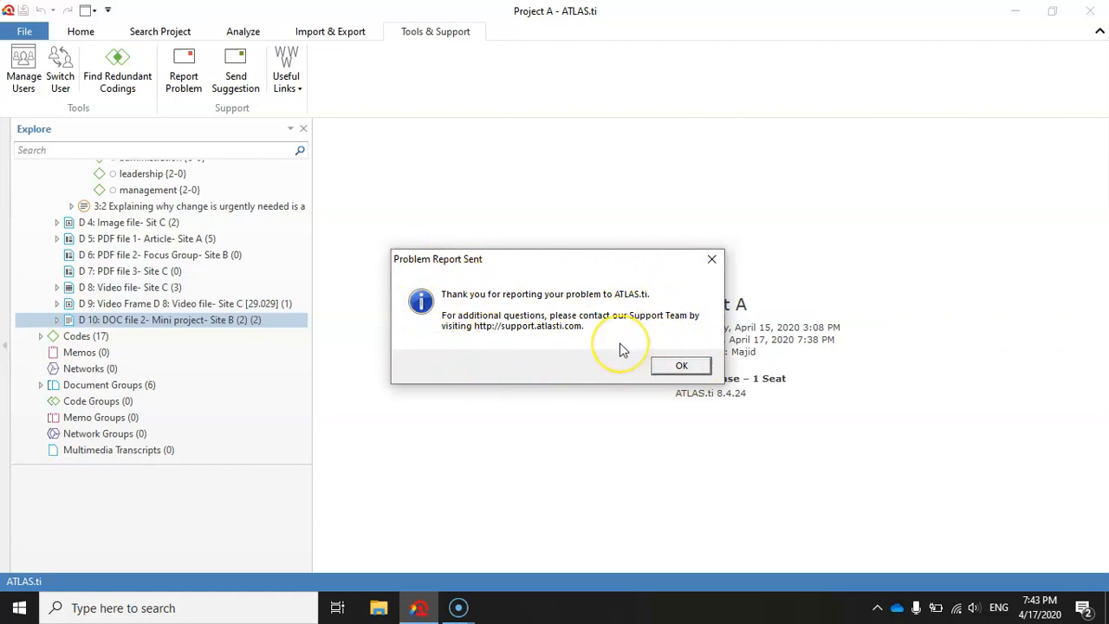
{"action": "left_click", "coordinate": [681, 365]}
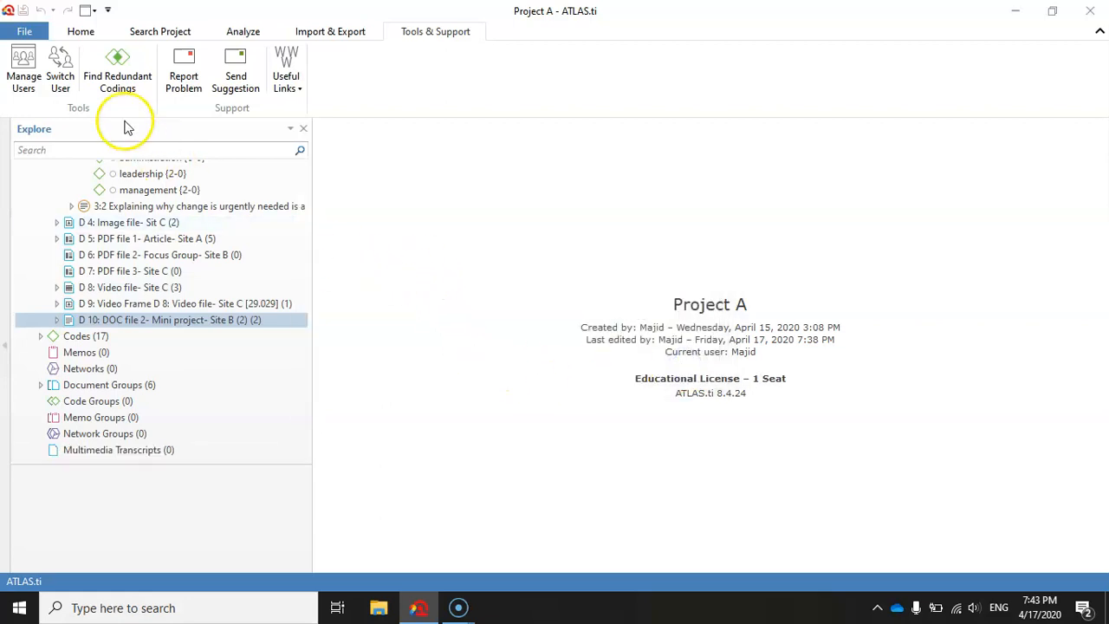
{"action": "left_click", "coordinate": [87, 33]}
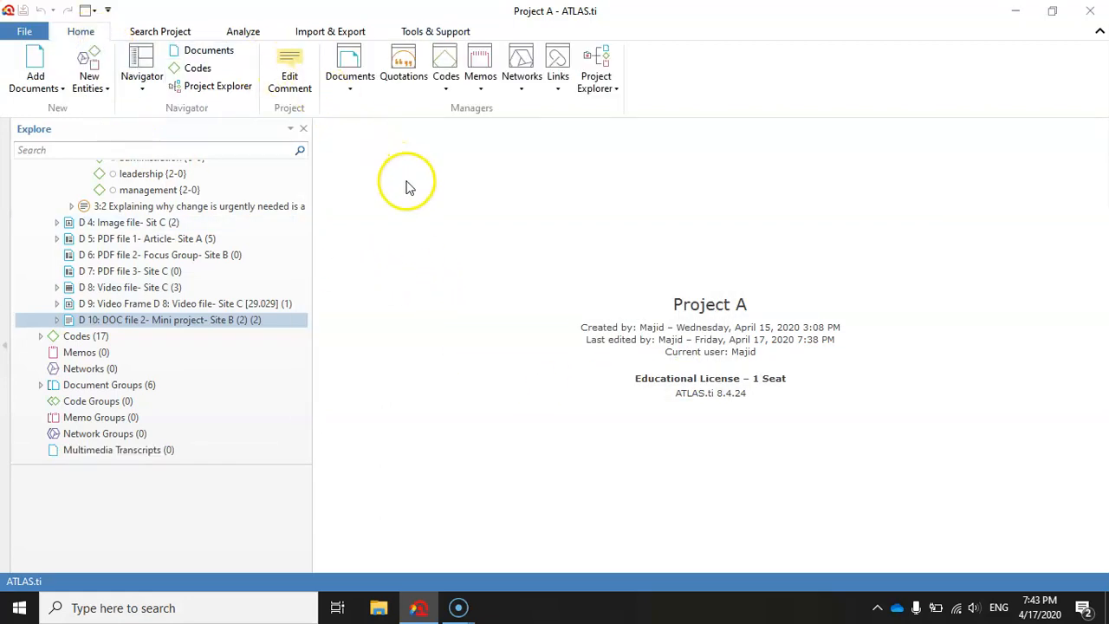